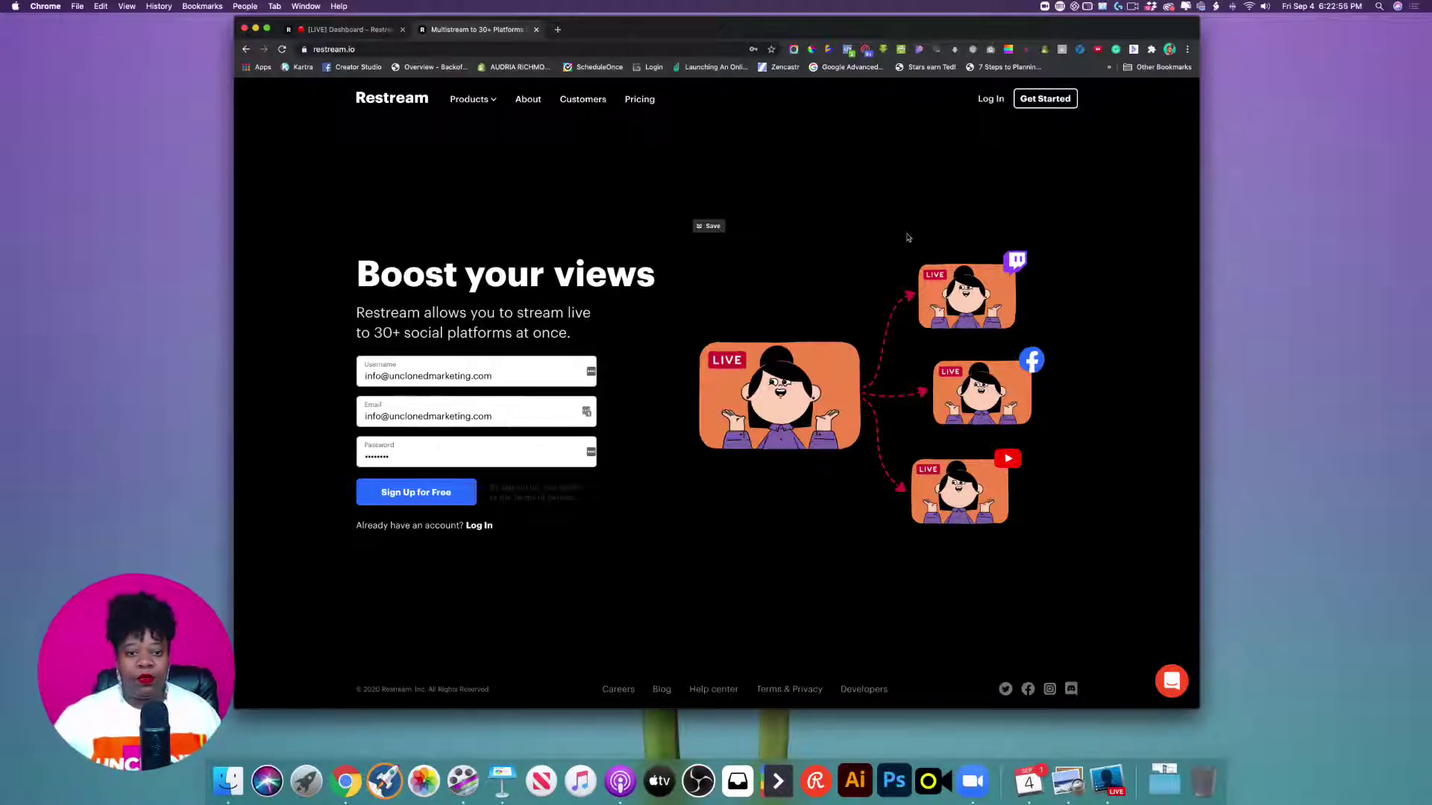
- Open the Restream pricing page to examine the plans for individuals
{"action": "left_click", "coordinate": [639, 100]}
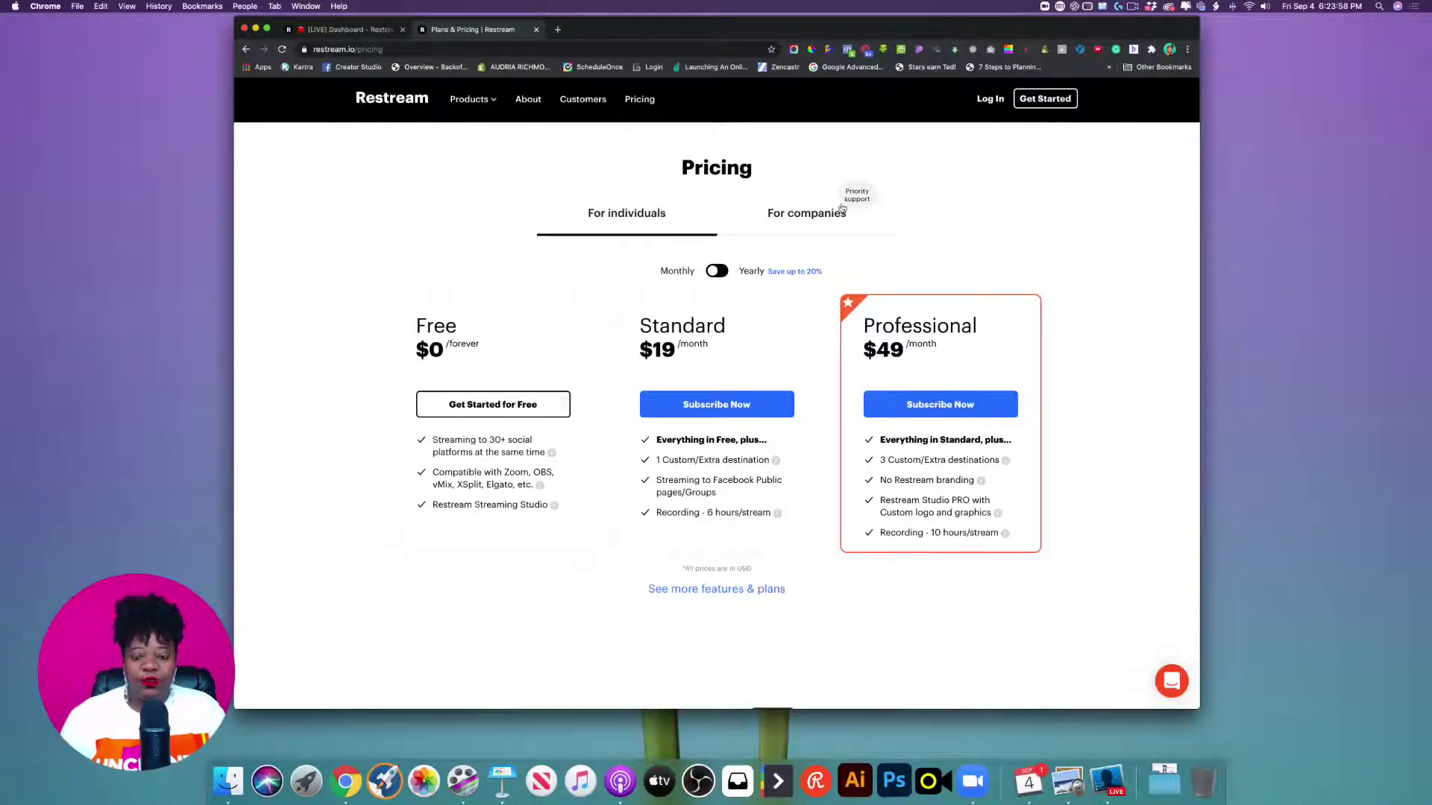
- Log in to Restream with the prefilled account credentials and complete the image verification by selecting every picture with stairs
{"action": "left_click", "coordinate": [990, 99]}
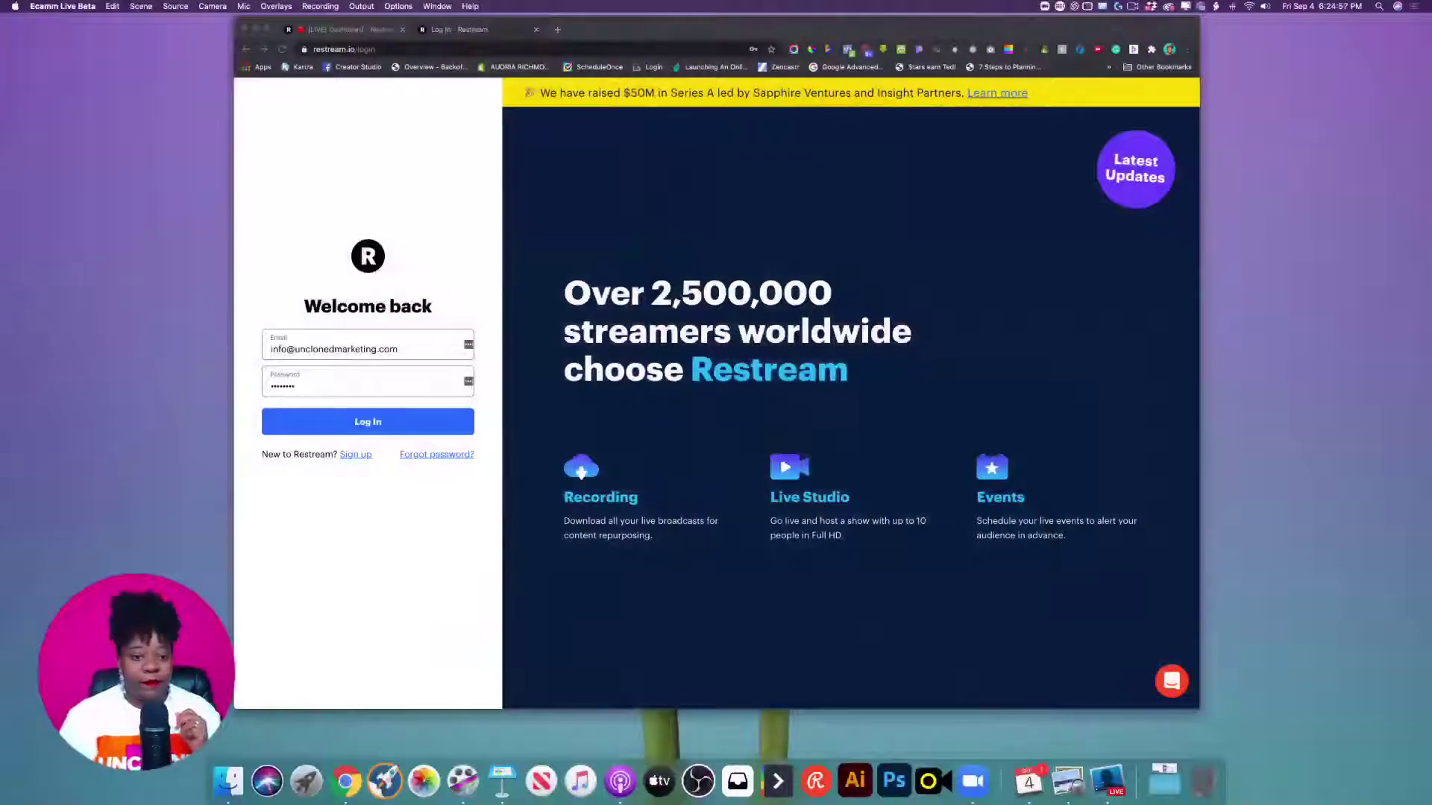
{"action": "left_click", "coordinate": [825, 548]}
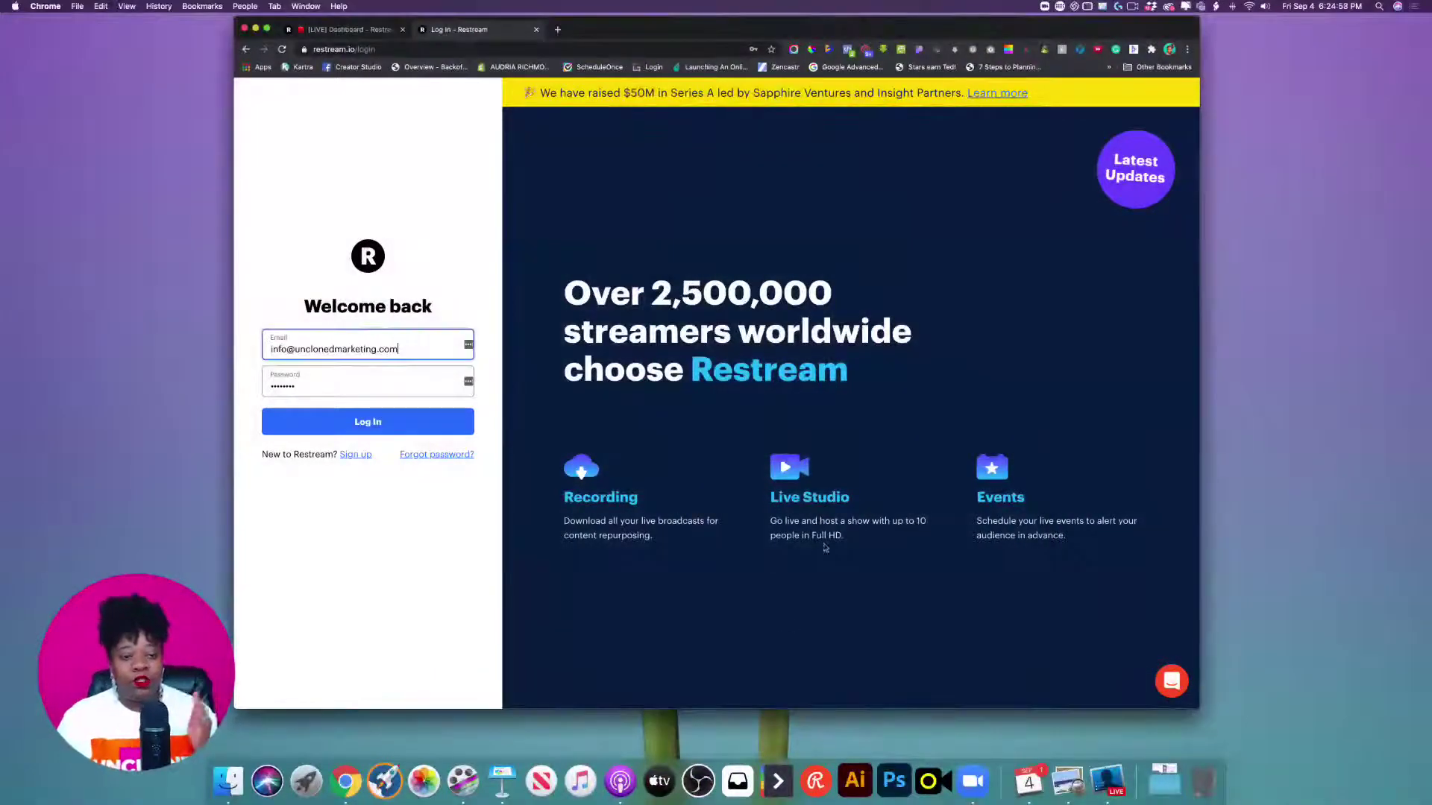
{"action": "left_click", "coordinate": [367, 422]}
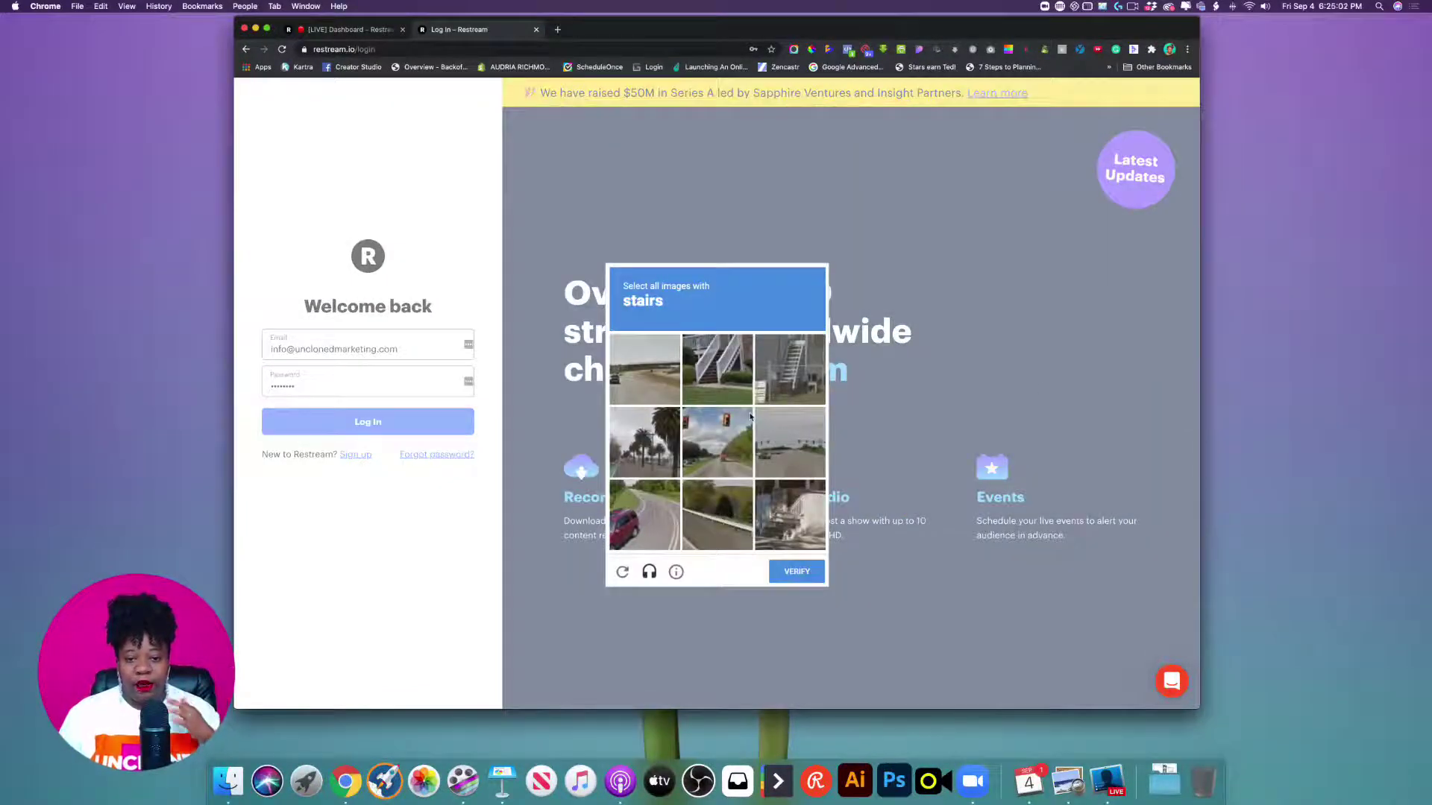
{"action": "left_click", "coordinate": [742, 377]}
{"action": "left_click", "coordinate": [787, 364]}
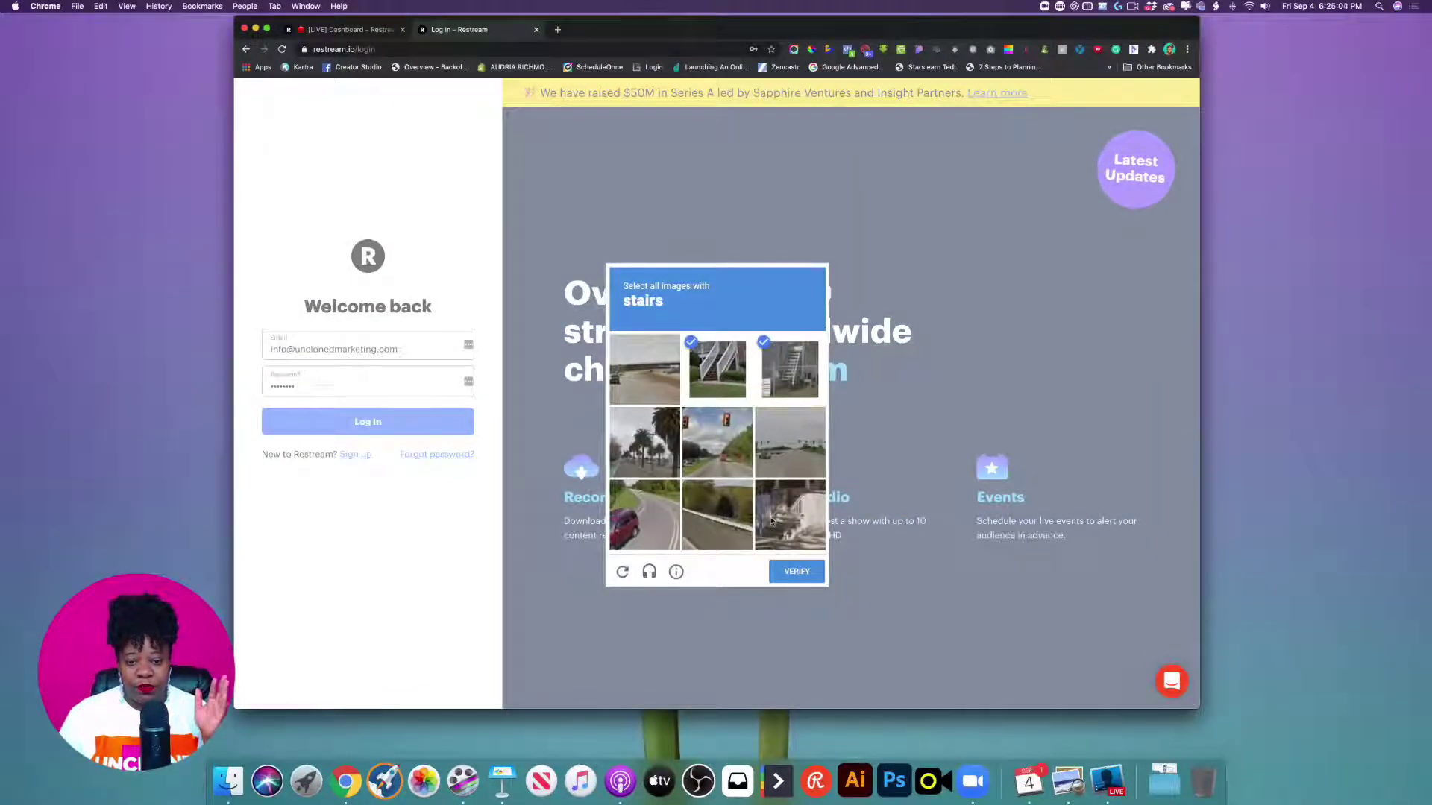
{"action": "left_click", "coordinate": [798, 516]}
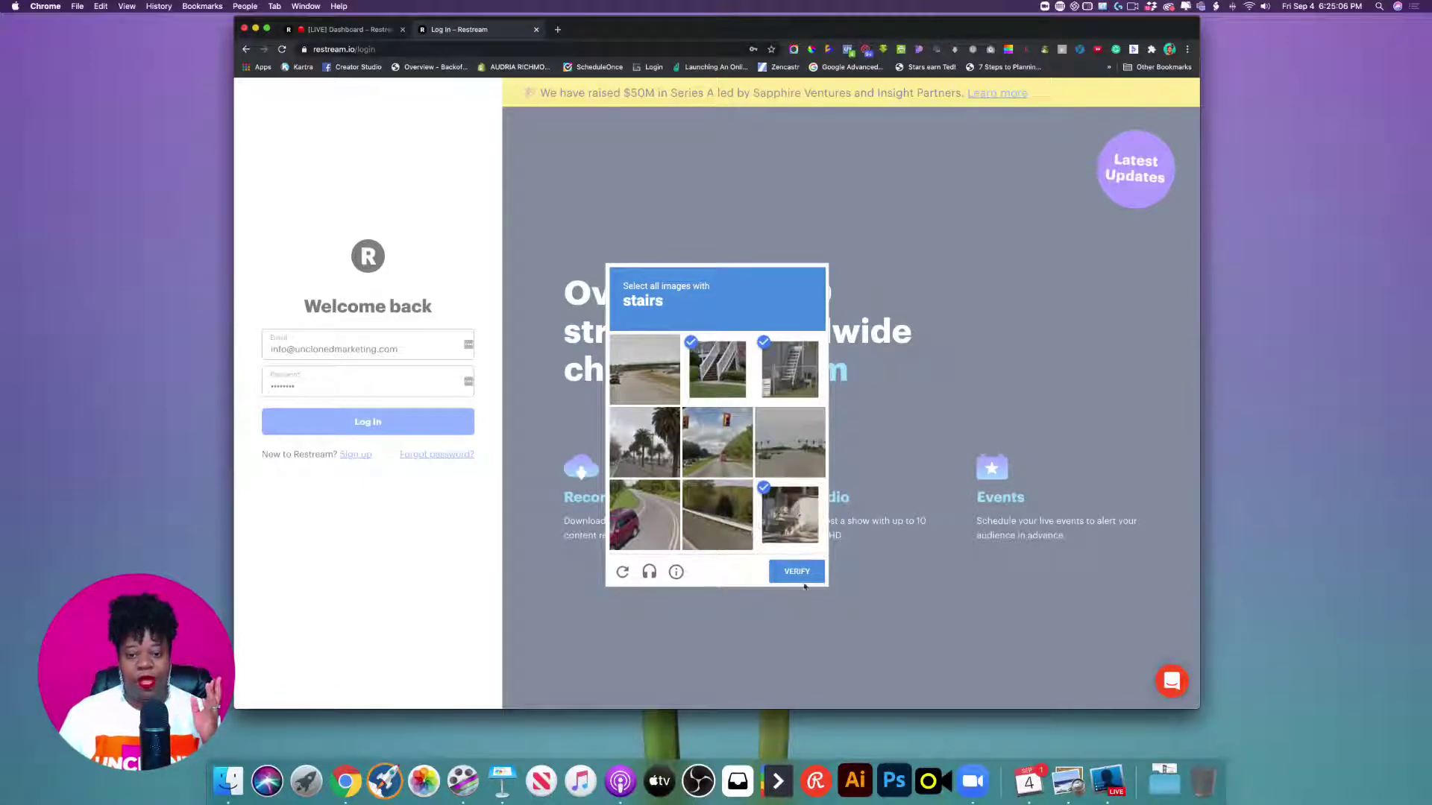
{"action": "left_click", "coordinate": [802, 576]}
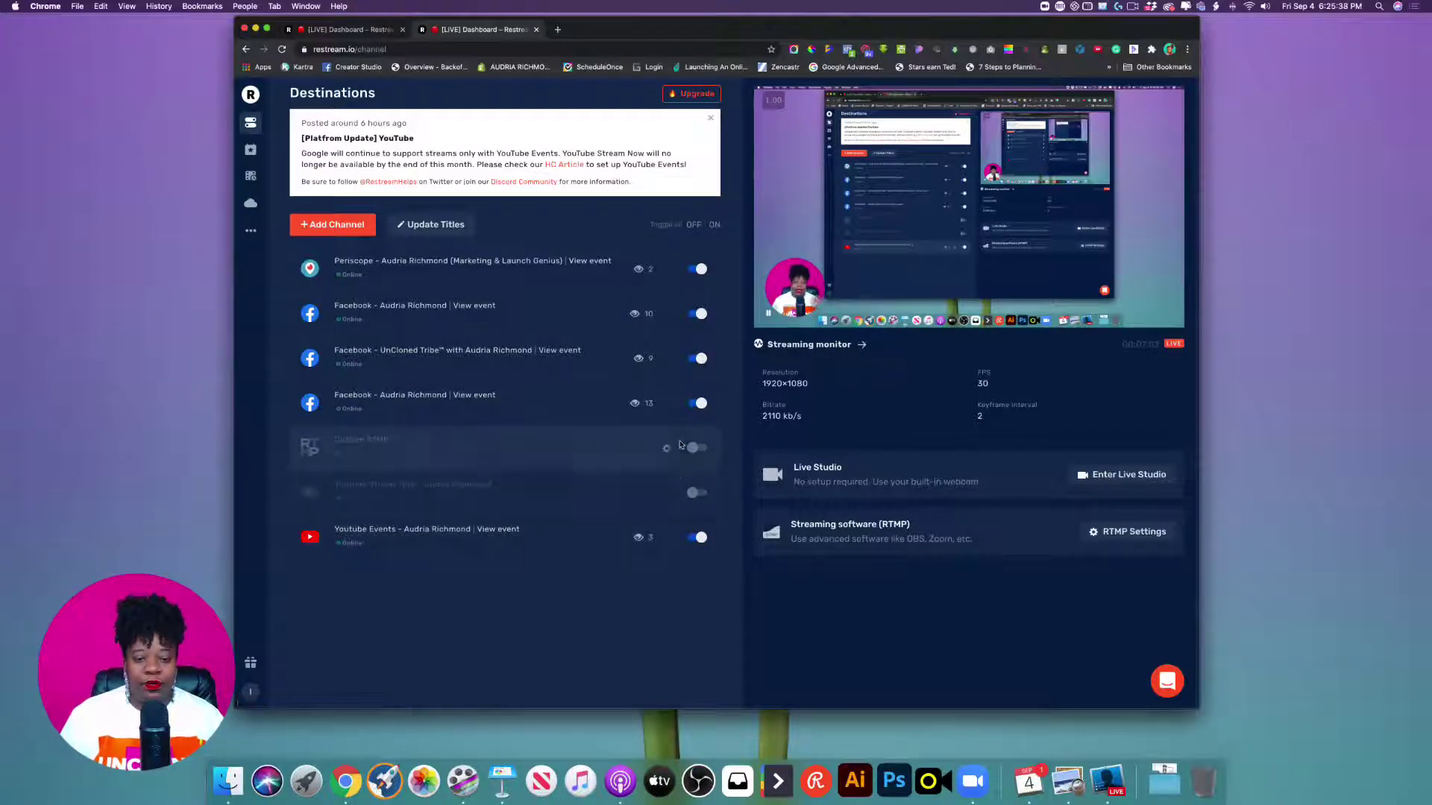
- Remove the Custom RTMP channel and the other switched-off channel from the streaming destinations
{"action": "left_click", "coordinate": [667, 448]}
{"action": "left_click", "coordinate": [623, 502]}
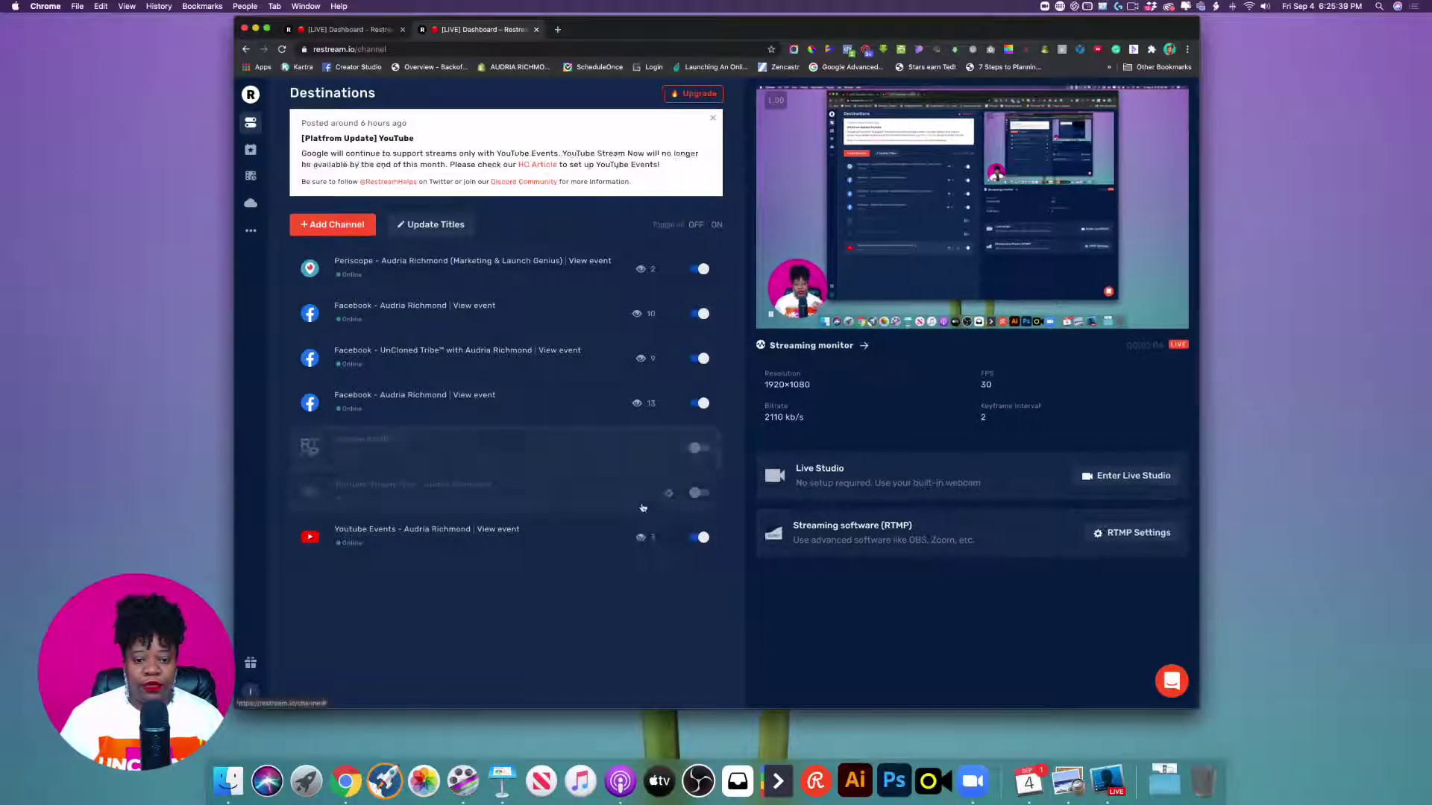
{"action": "left_click", "coordinate": [837, 201]}
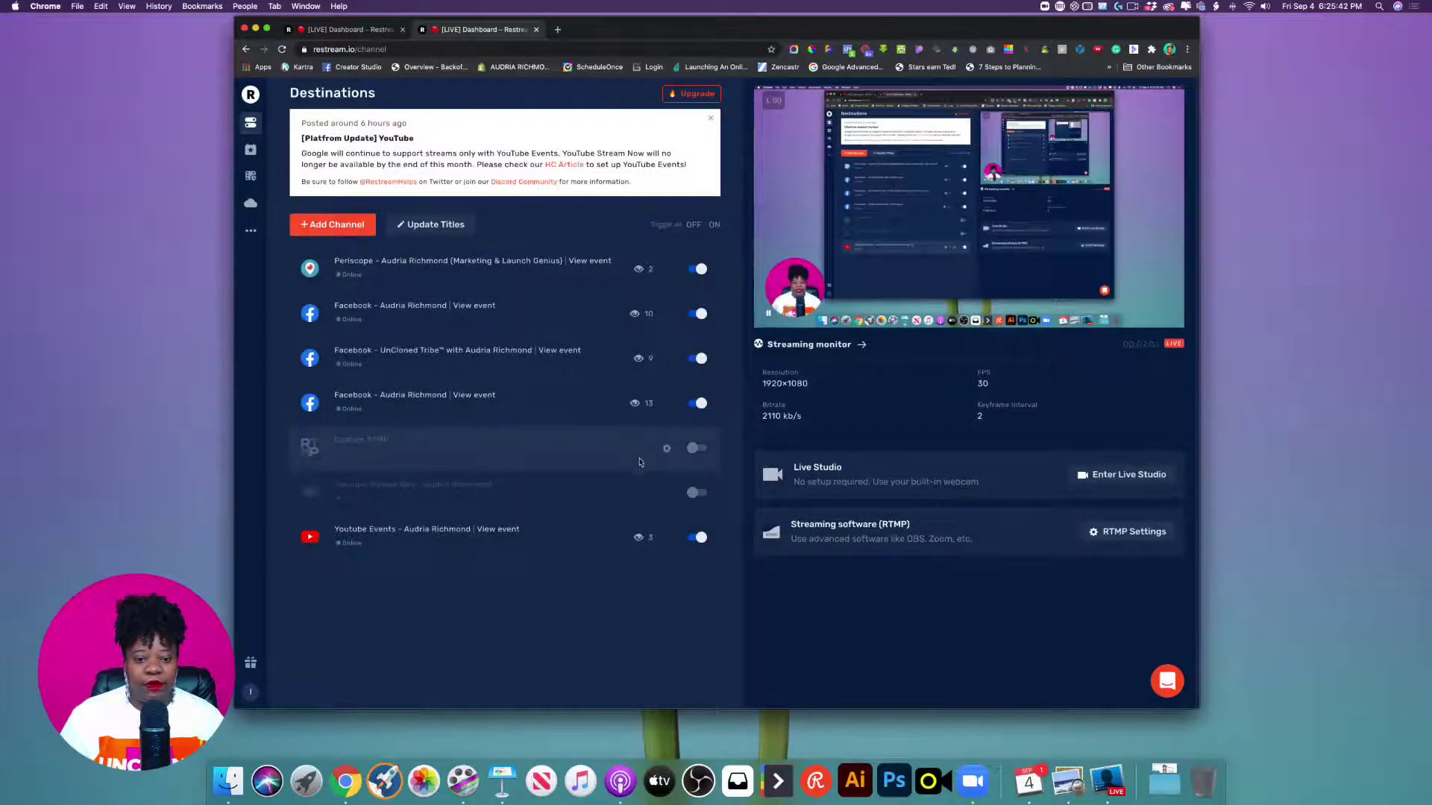
{"action": "mouse_move", "coordinate": [667, 491]}
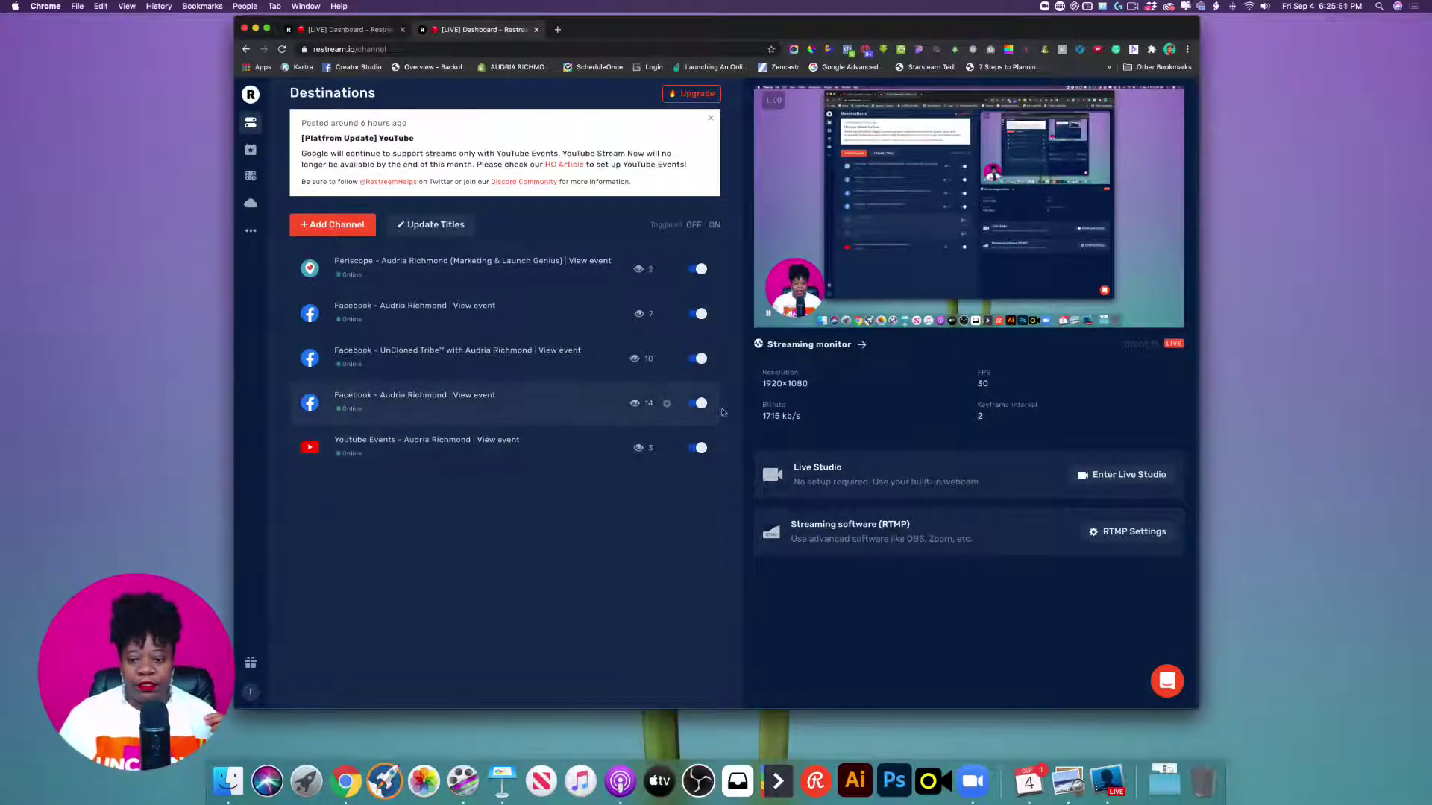
{"action": "left_click", "coordinate": [1111, 780]}
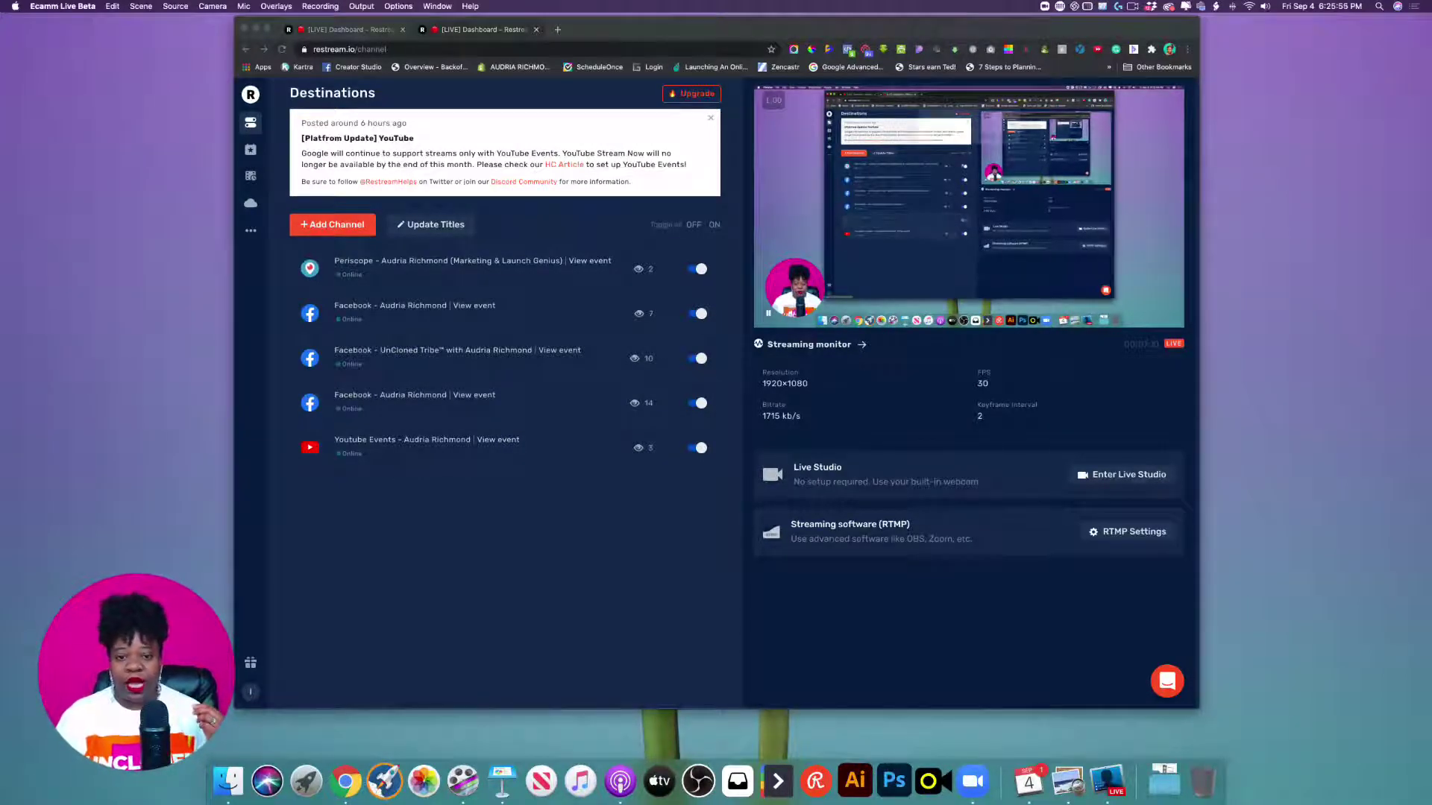
{"action": "left_click", "coordinate": [617, 399]}
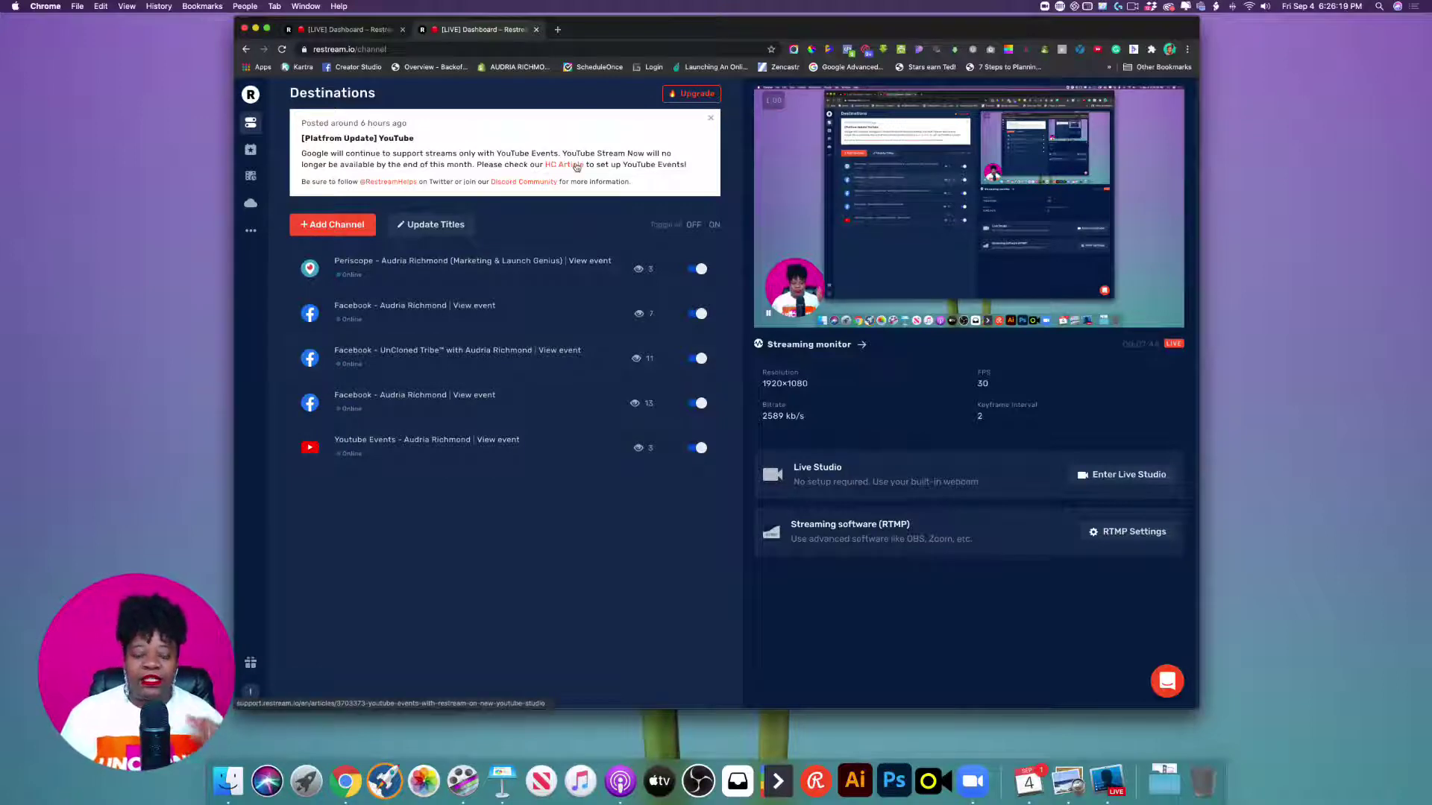
- Dismiss the YouTube platform update notice on the dashboard and enter Live Studio
{"action": "left_click", "coordinate": [711, 118]}
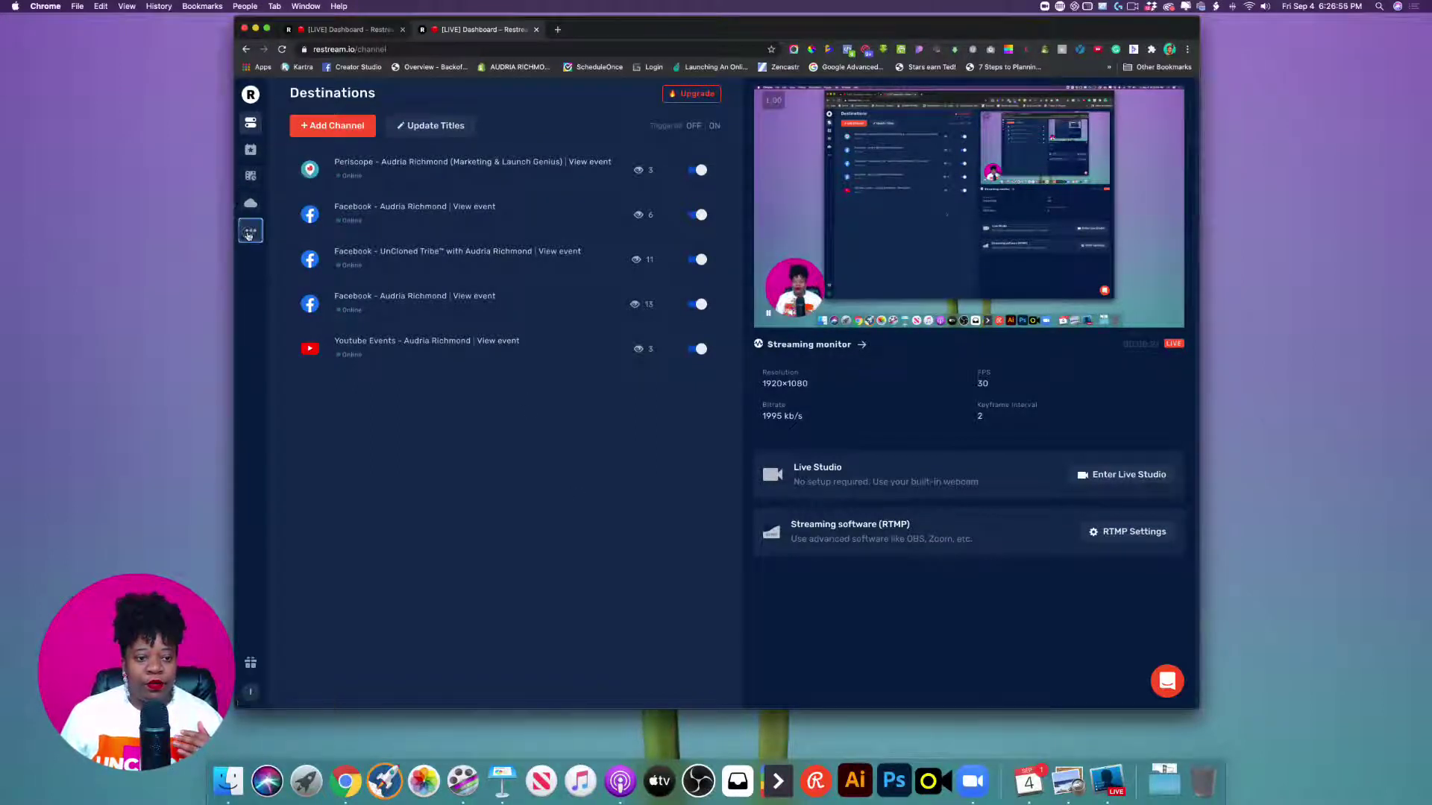
{"action": "left_click", "coordinate": [250, 233]}
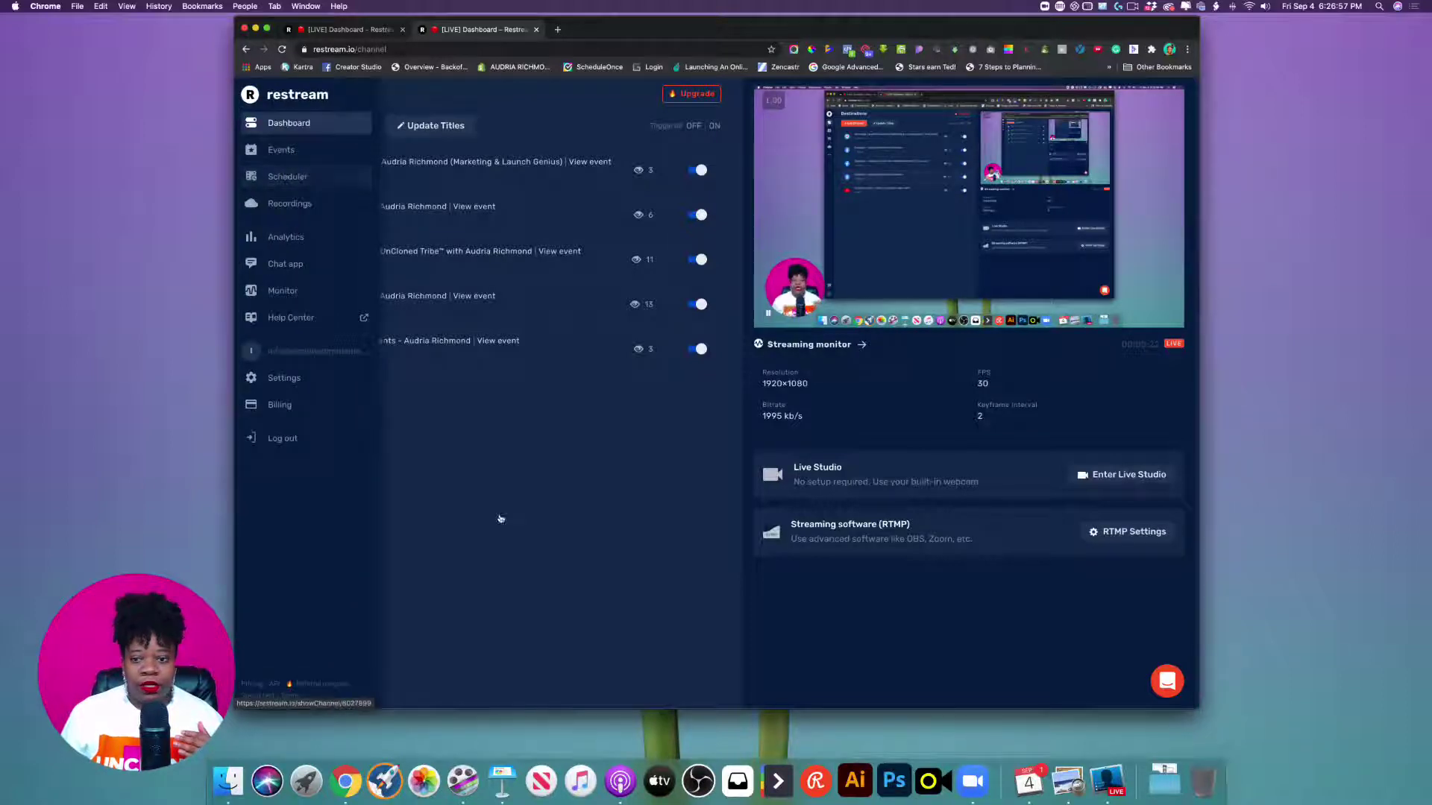
{"action": "left_click", "coordinate": [1122, 474]}
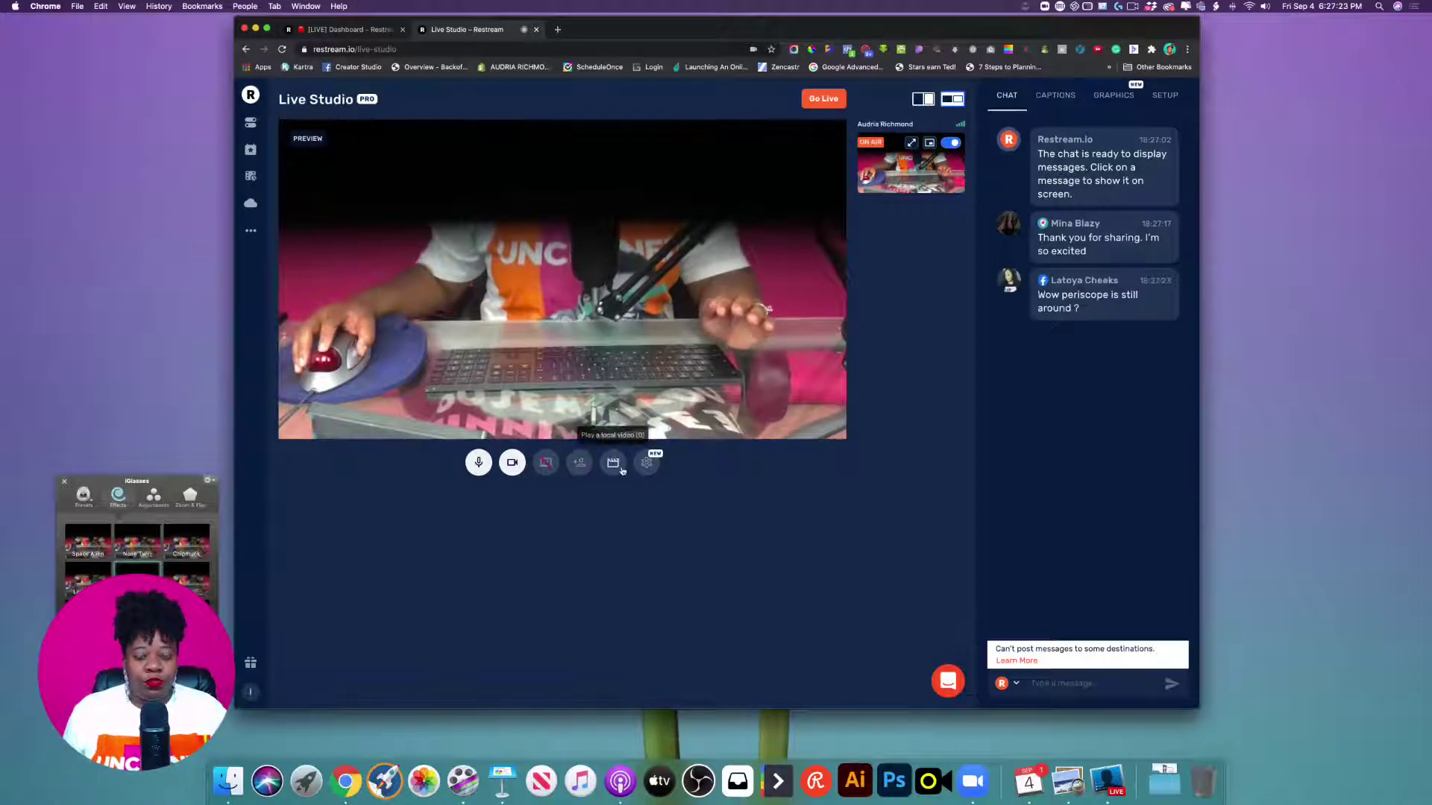
- Set the studio's video input to HD Pro Webcam C920 and close the device settings
{"action": "left_click", "coordinate": [645, 463]}
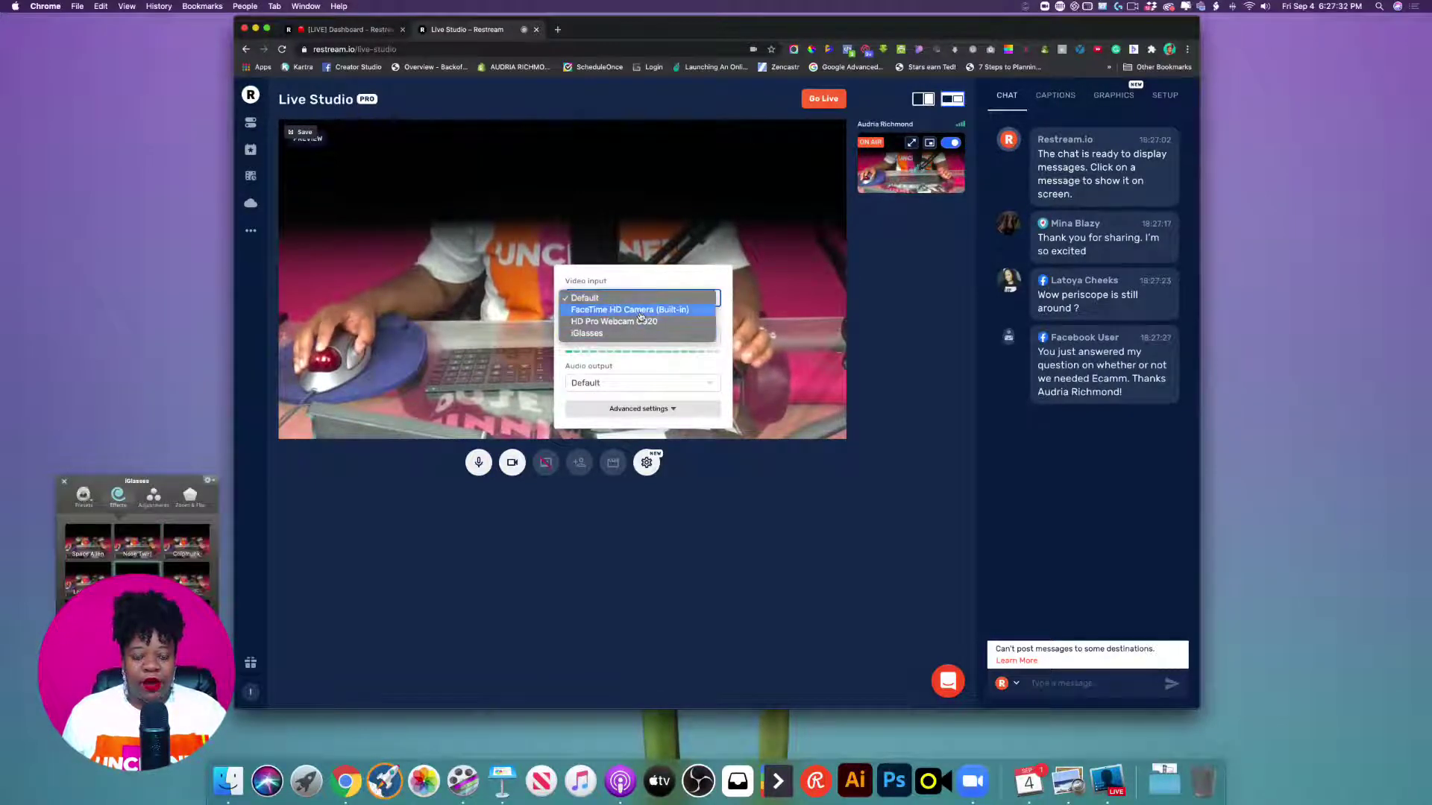
{"action": "left_click", "coordinate": [642, 321]}
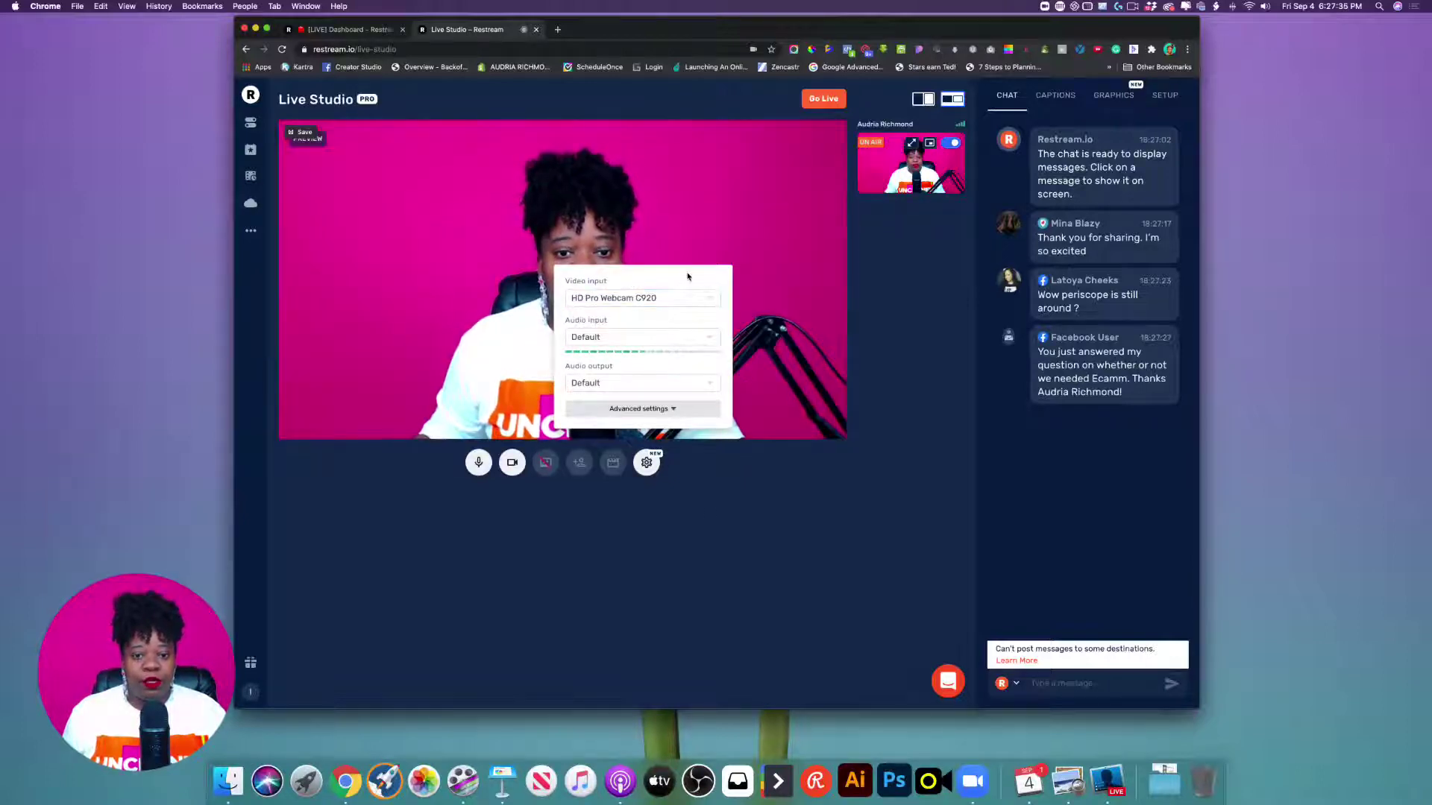
{"action": "left_click", "coordinate": [749, 593]}
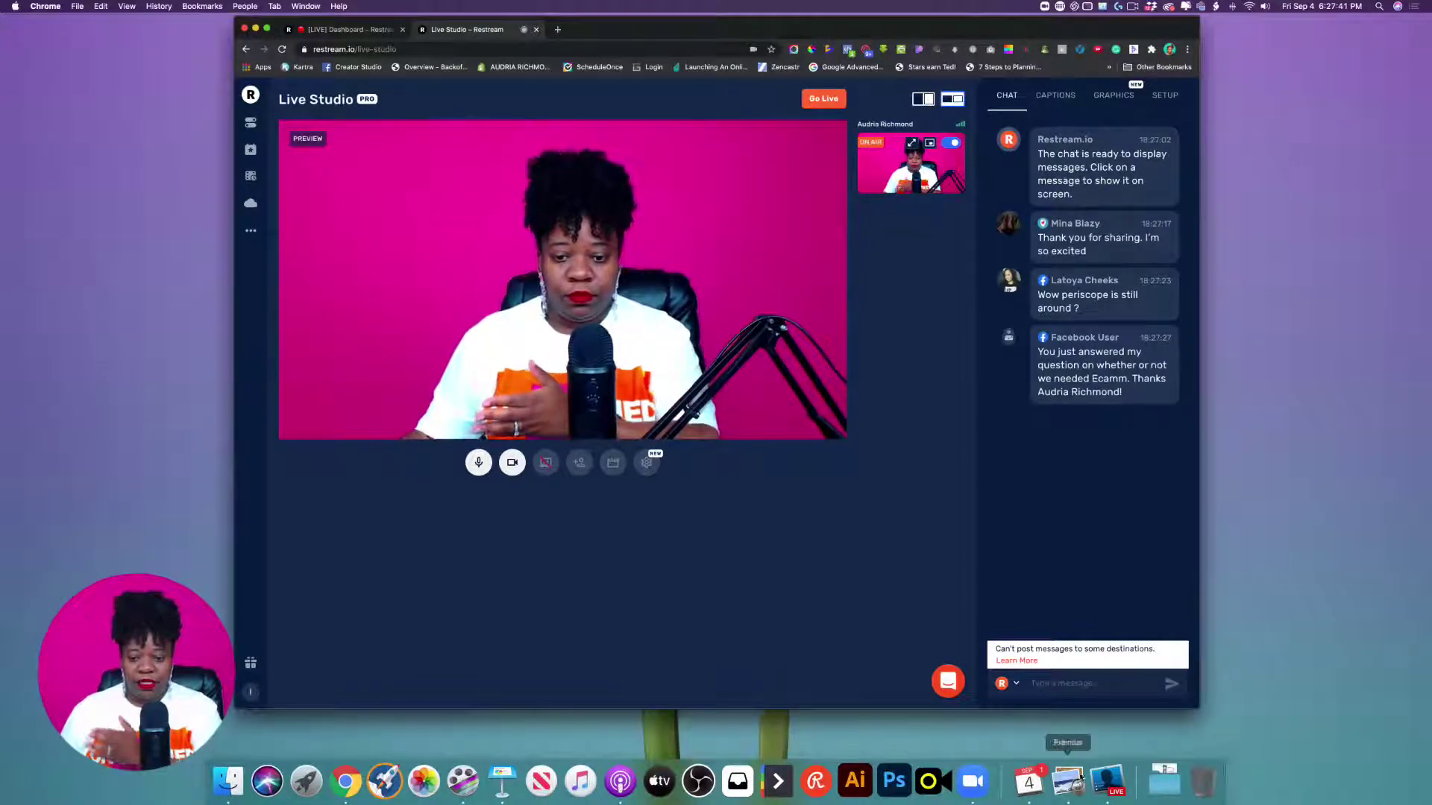
{"action": "left_click", "coordinate": [1107, 781]}
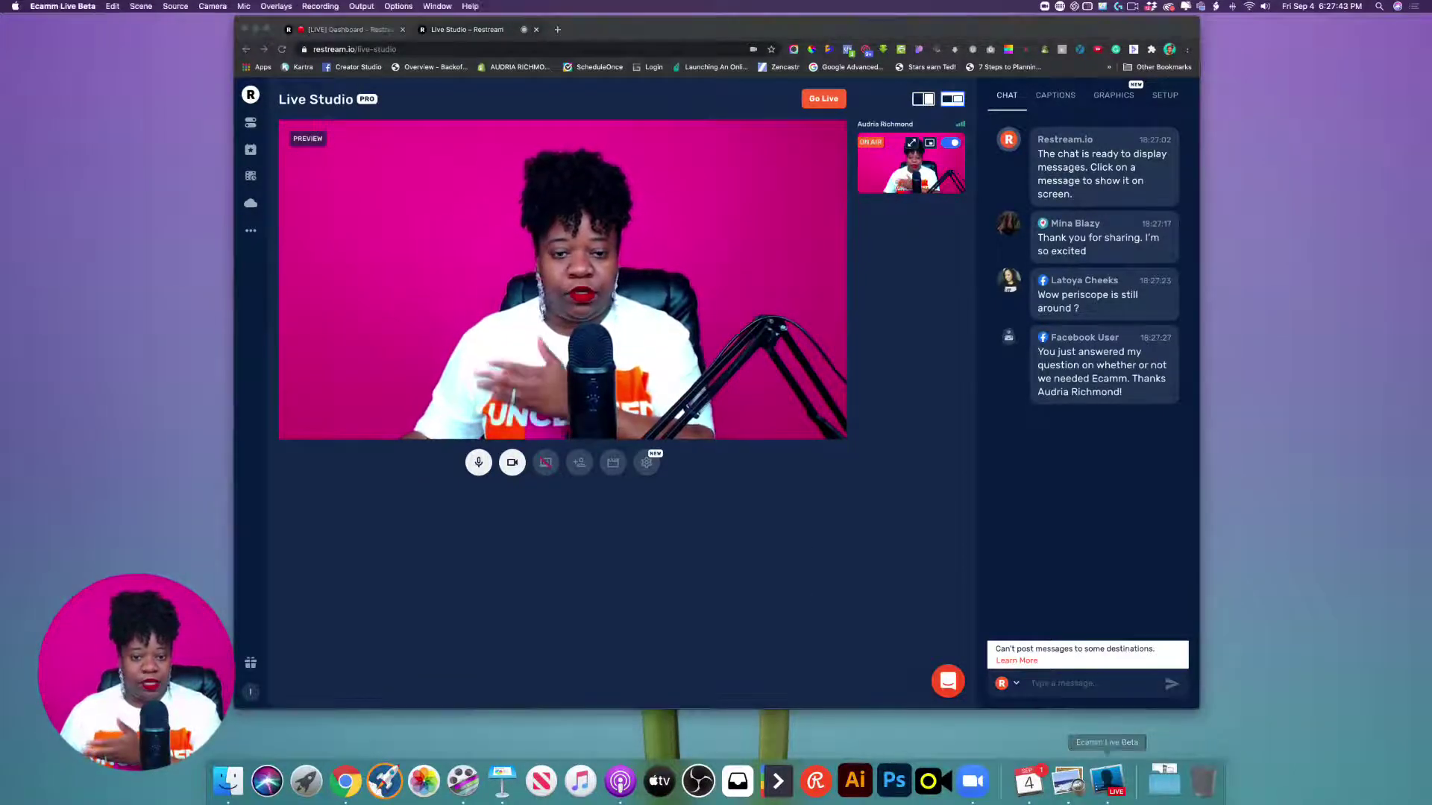
{"action": "left_click", "coordinate": [703, 614]}
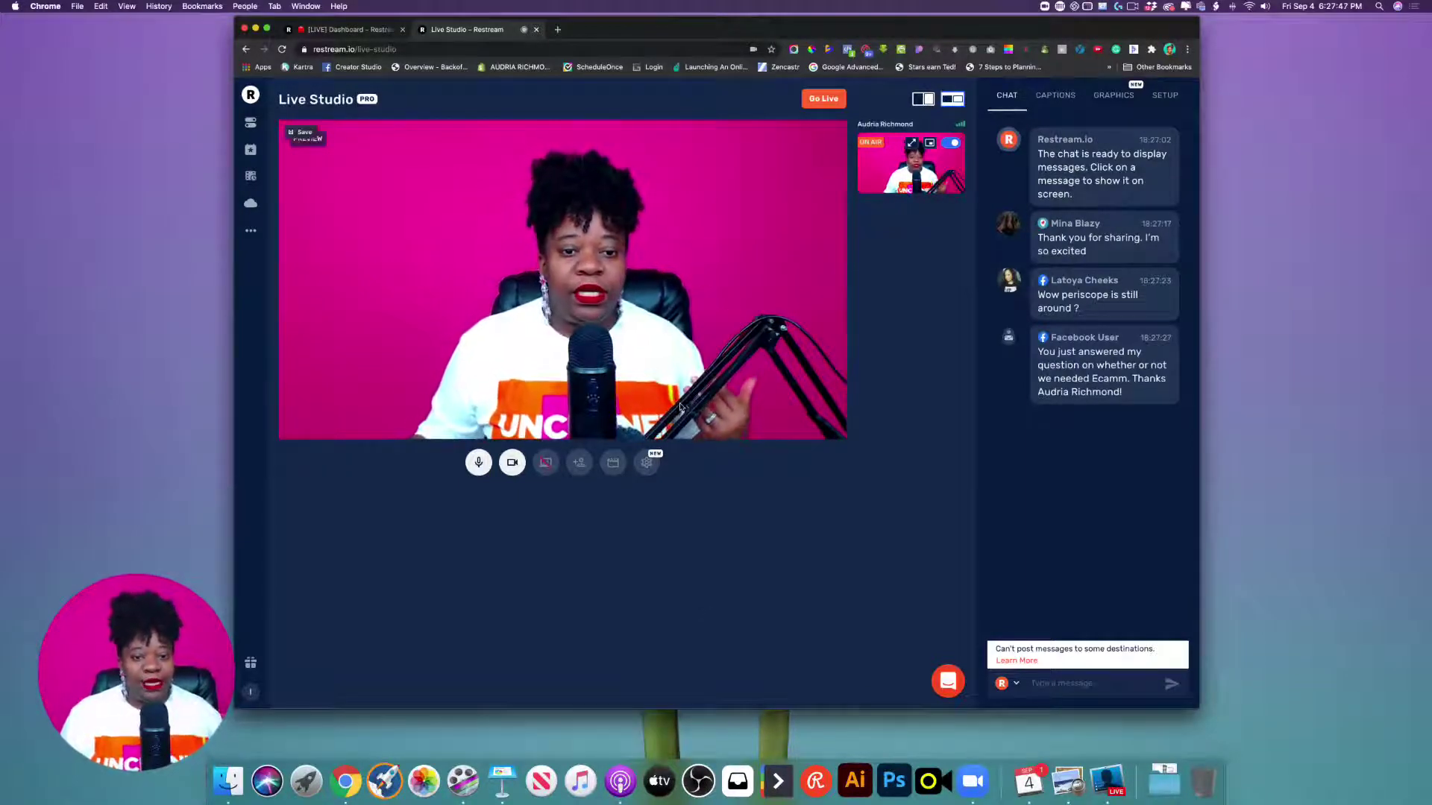
- Mute the microphone and turn the studio camera off and back on
{"action": "left_click", "coordinate": [512, 463]}
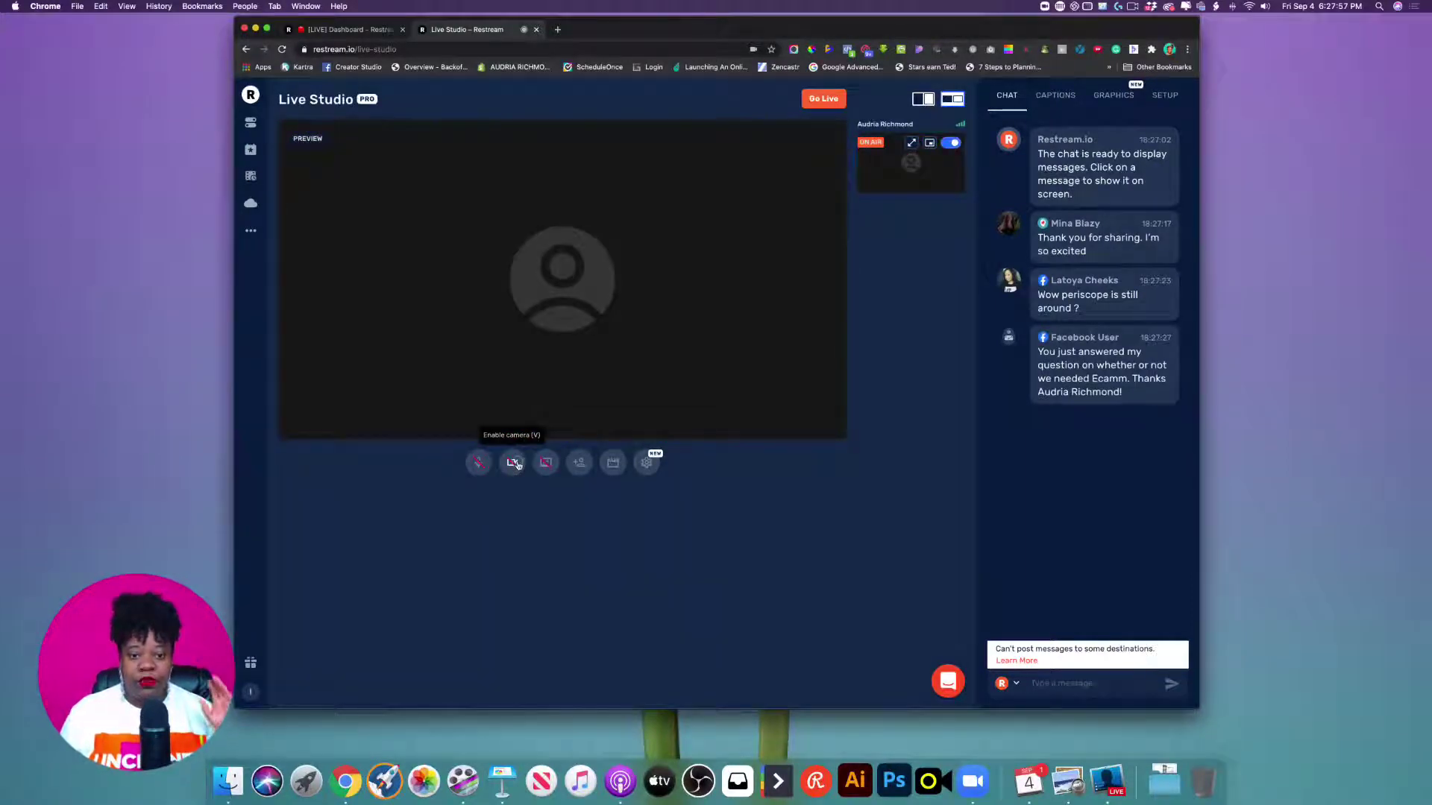
{"action": "left_click", "coordinate": [517, 463]}
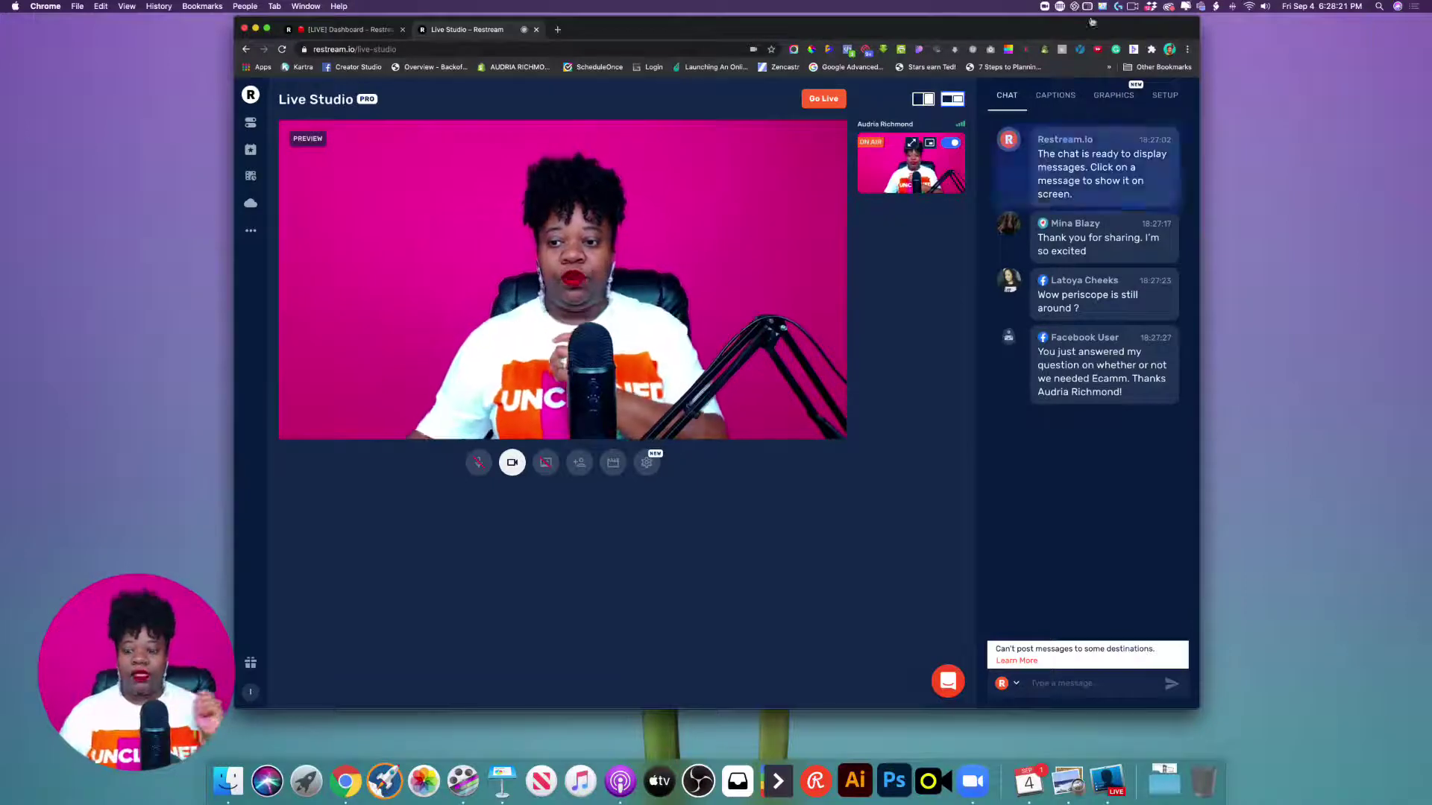
- Preview the countdown video and the UnCloned Live logo video from the studio graphics, hiding each one after it has played
{"action": "left_click", "coordinate": [1058, 97]}
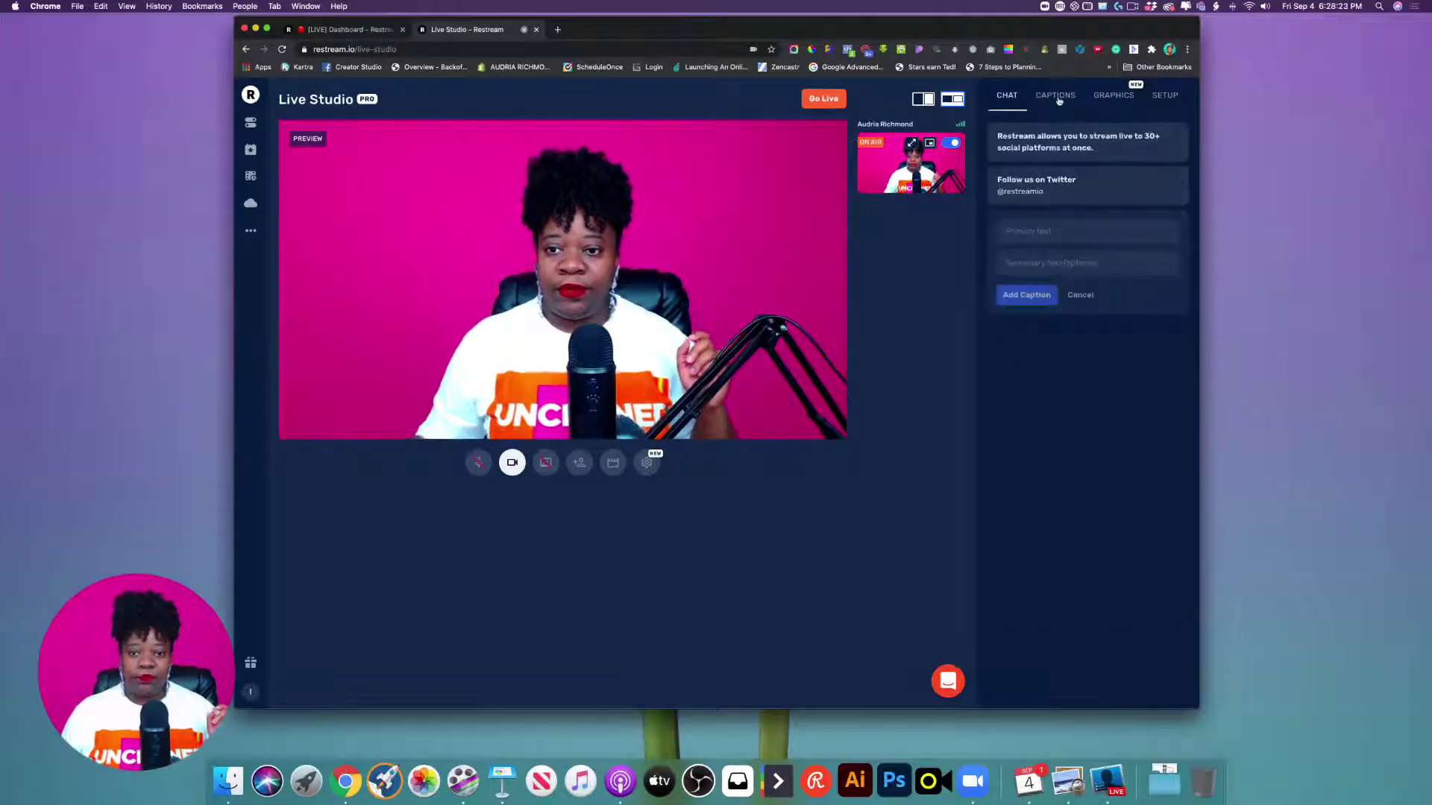
{"action": "left_click", "coordinate": [1102, 97]}
{"action": "mouse_move", "coordinate": [1059, 323]}
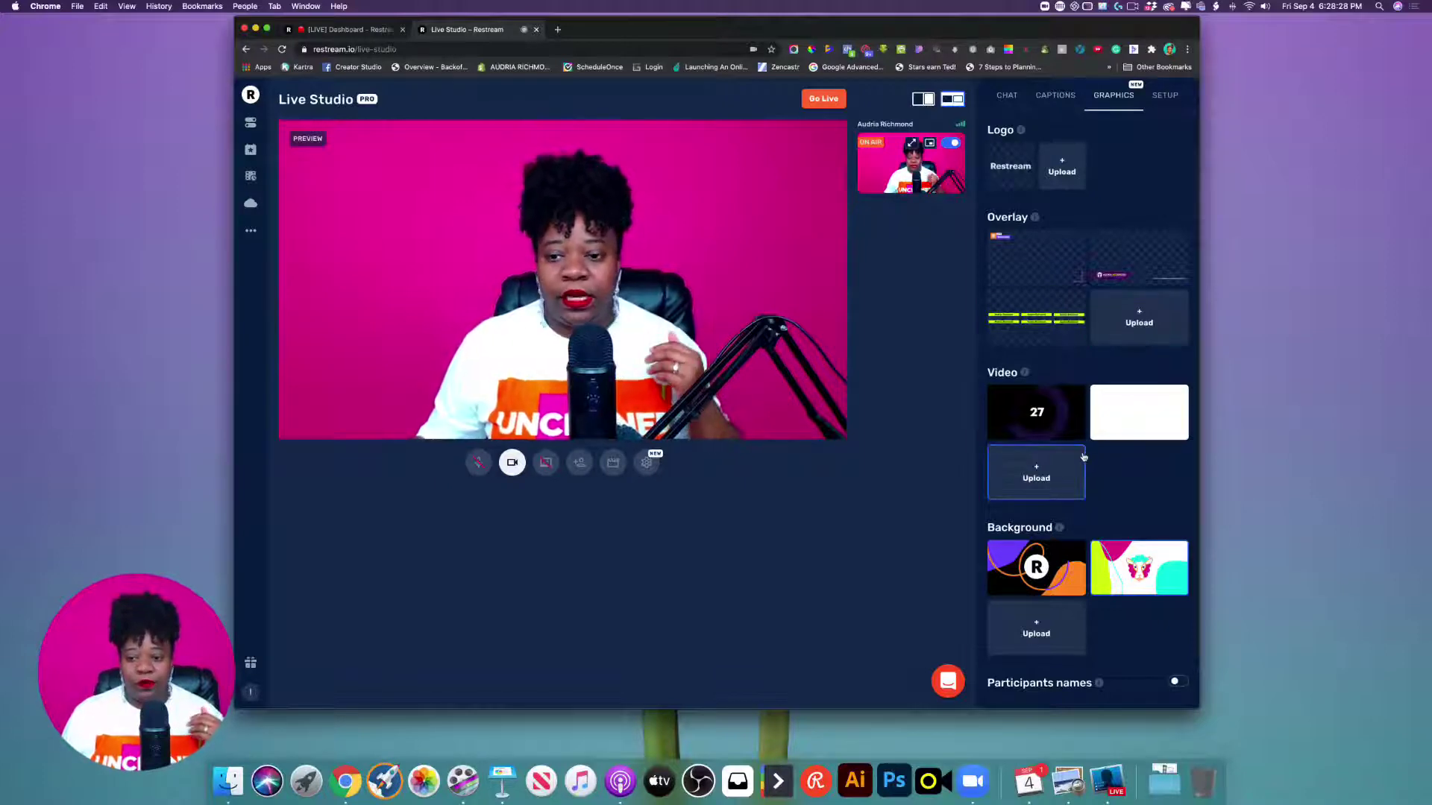
{"action": "left_click", "coordinate": [1038, 418]}
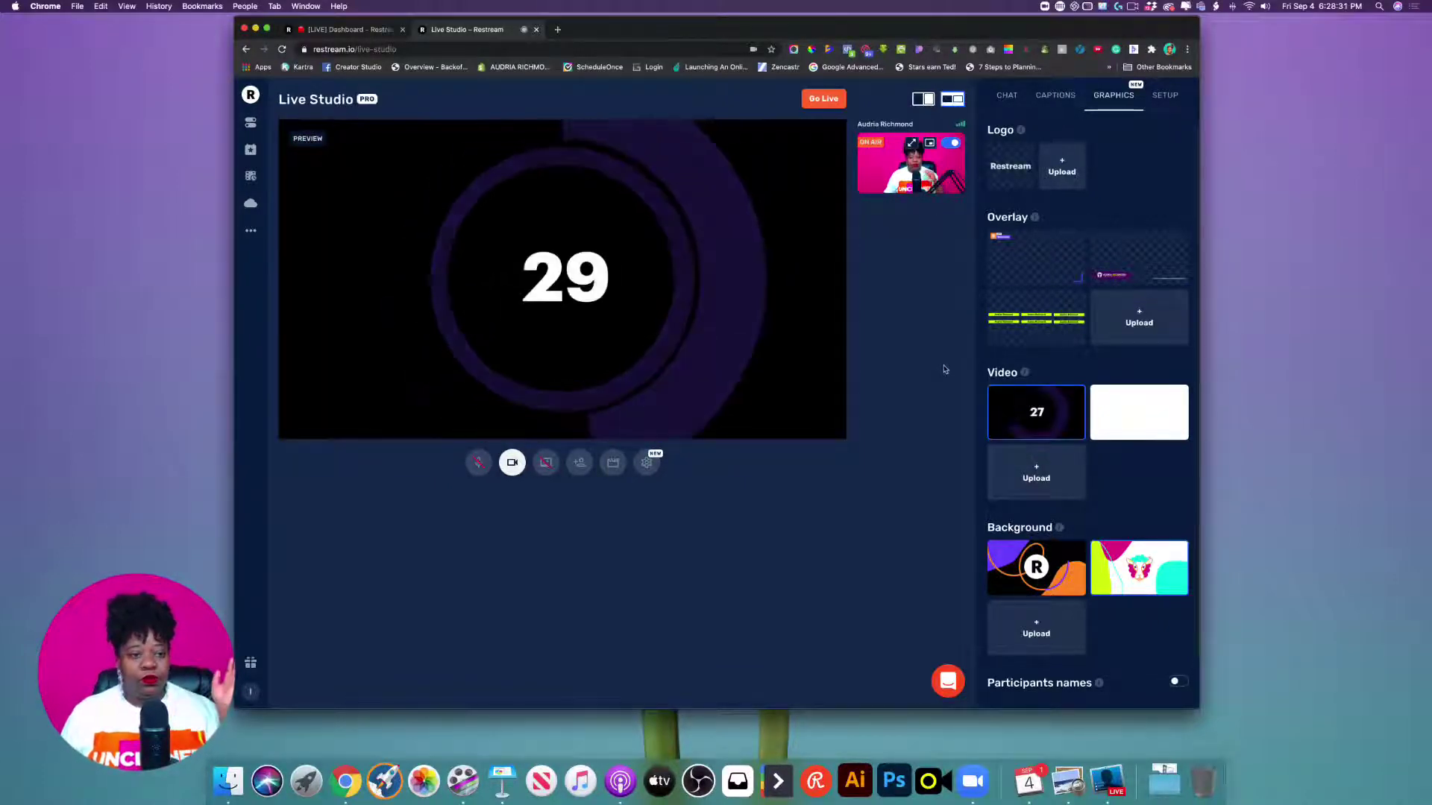
{"action": "mouse_move", "coordinate": [1044, 418]}
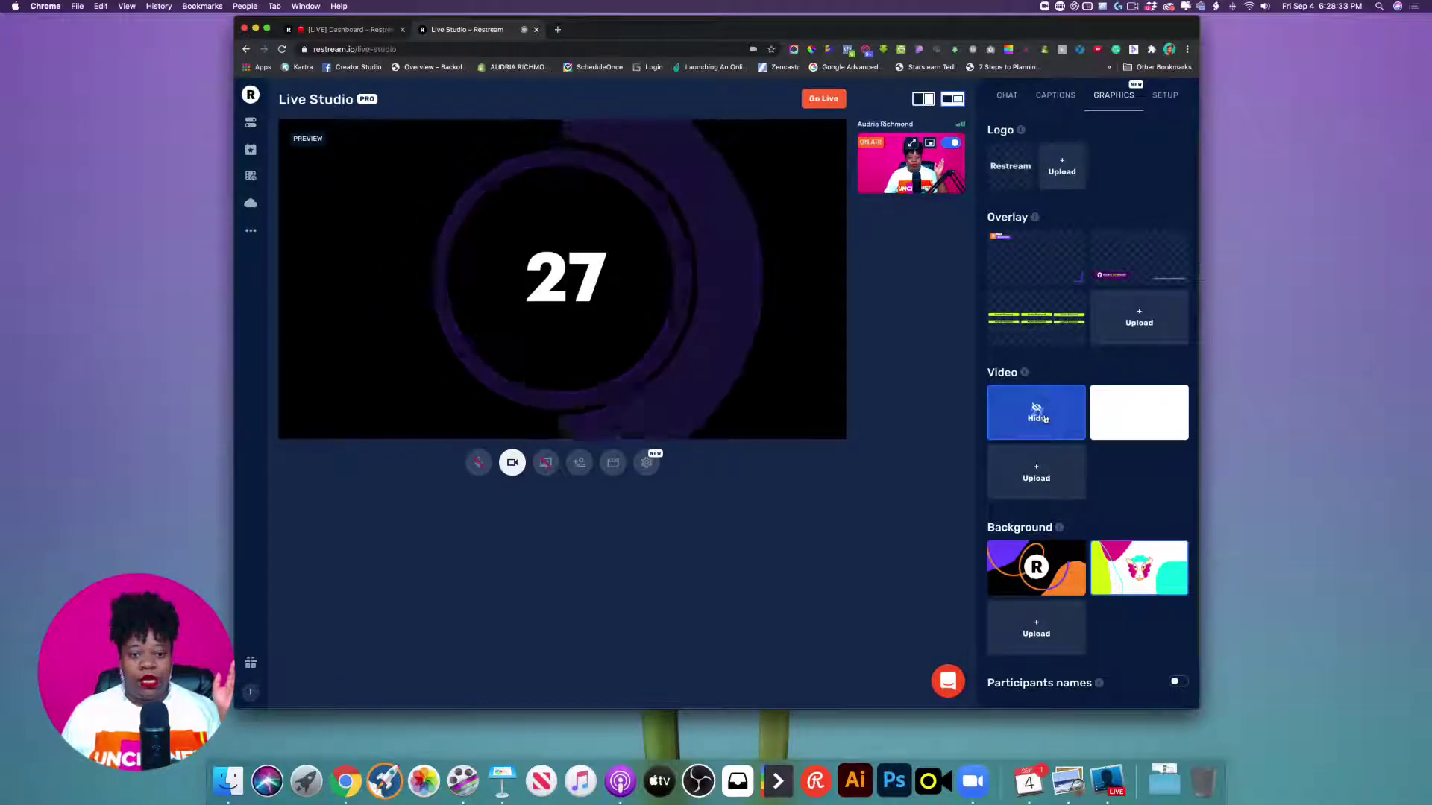
{"action": "left_click", "coordinate": [1045, 417]}
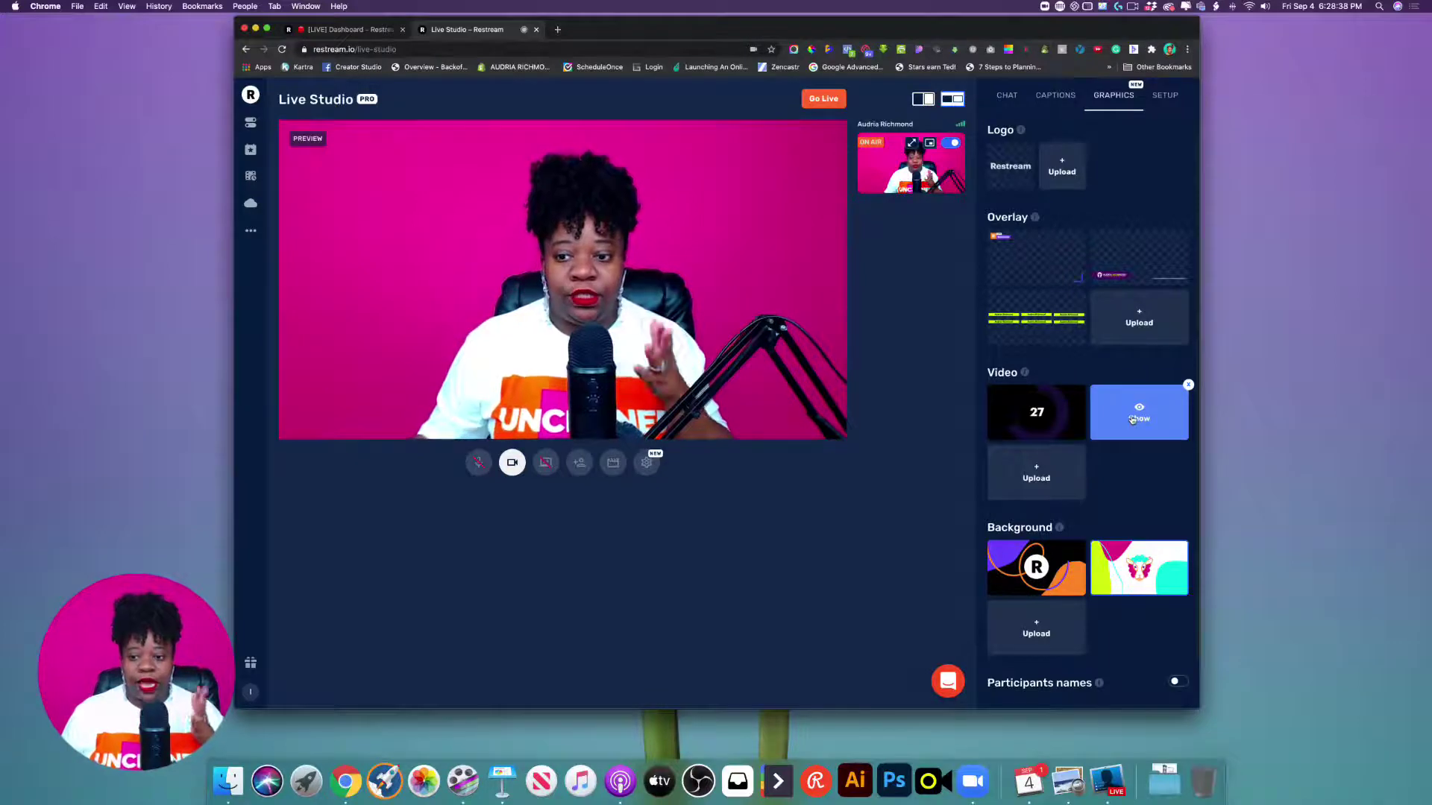
{"action": "left_click", "coordinate": [1133, 420]}
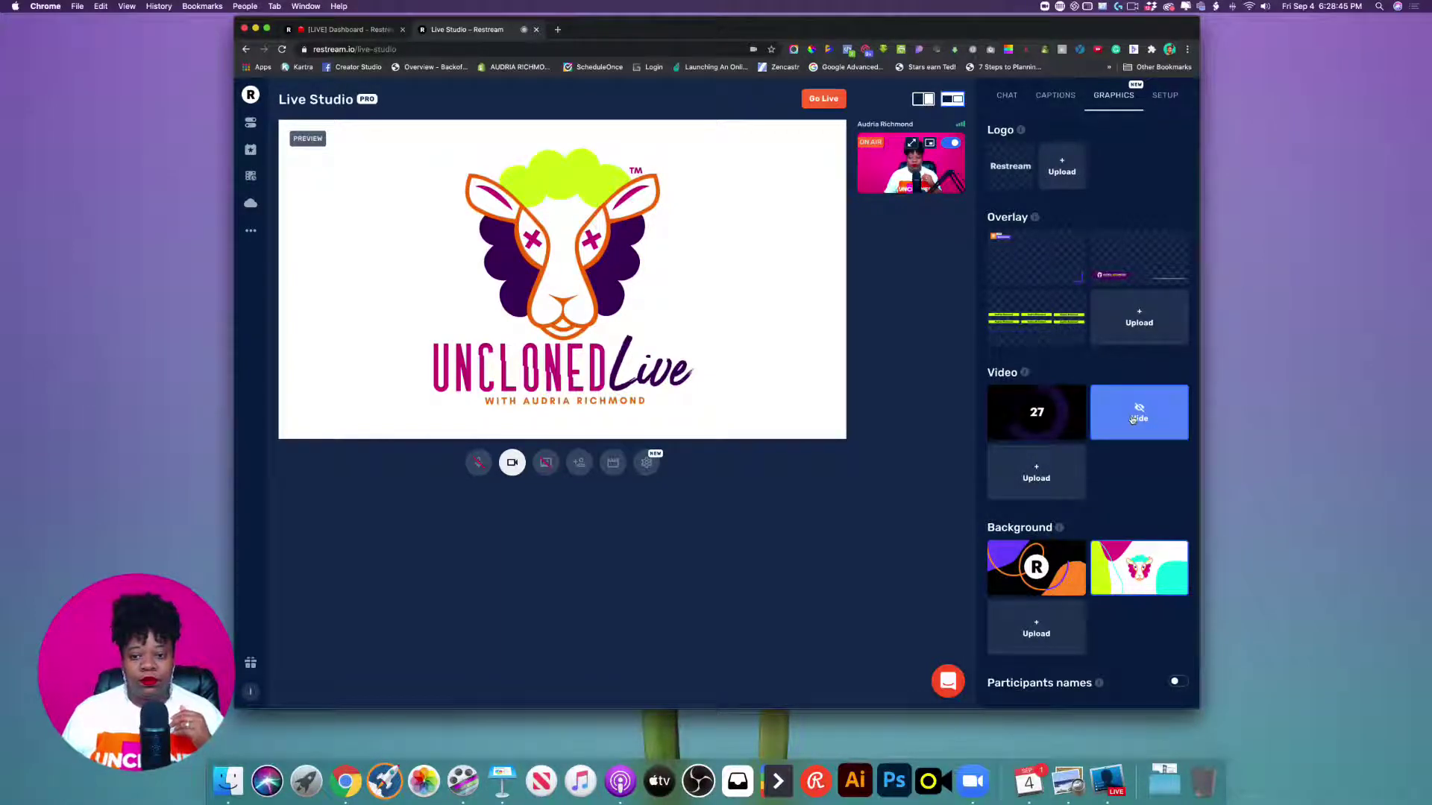
{"action": "left_click", "coordinate": [1132, 420]}
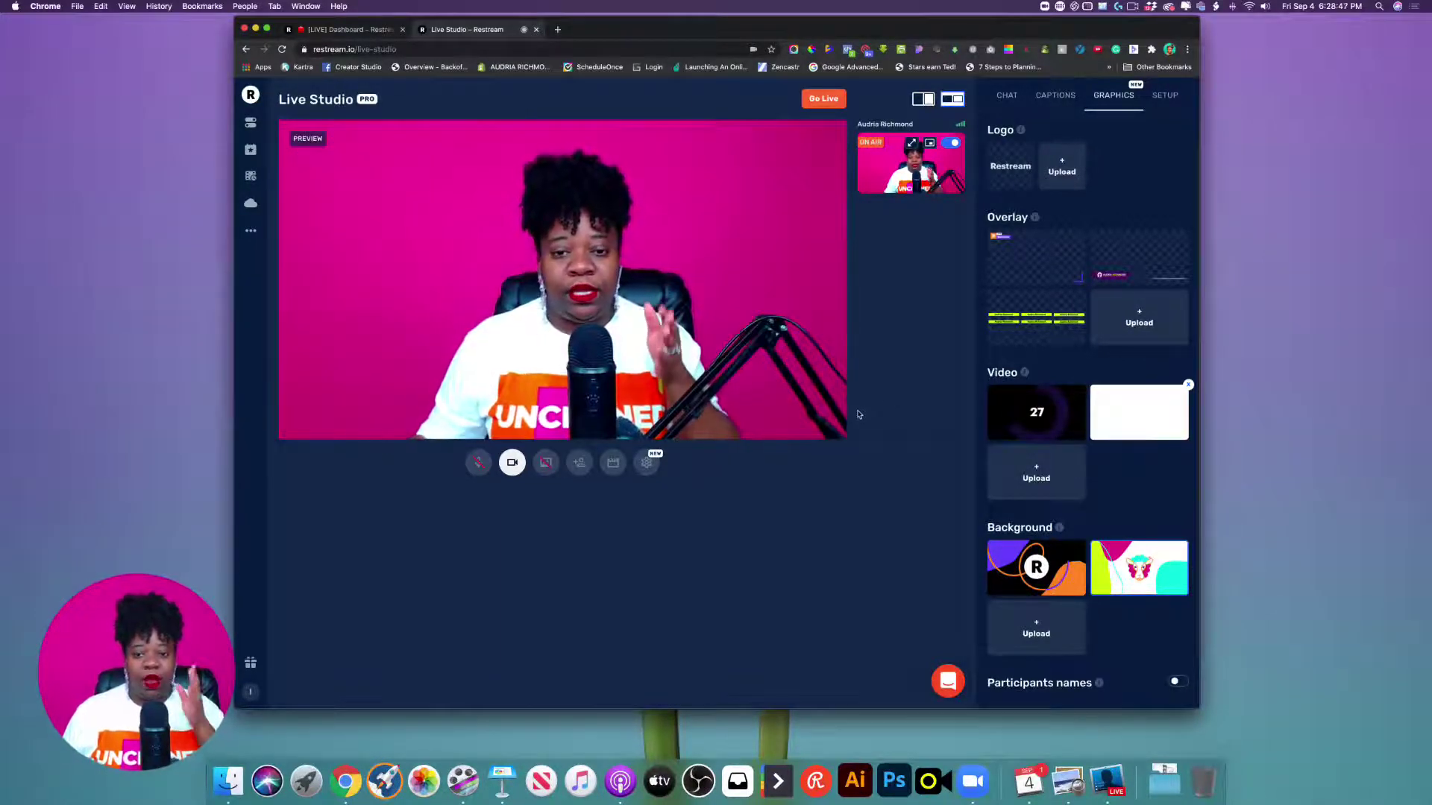
- Take the webcam feed off the stage to preview the sheep-logo background, and bring the feed back on air
{"action": "left_click", "coordinate": [952, 143]}
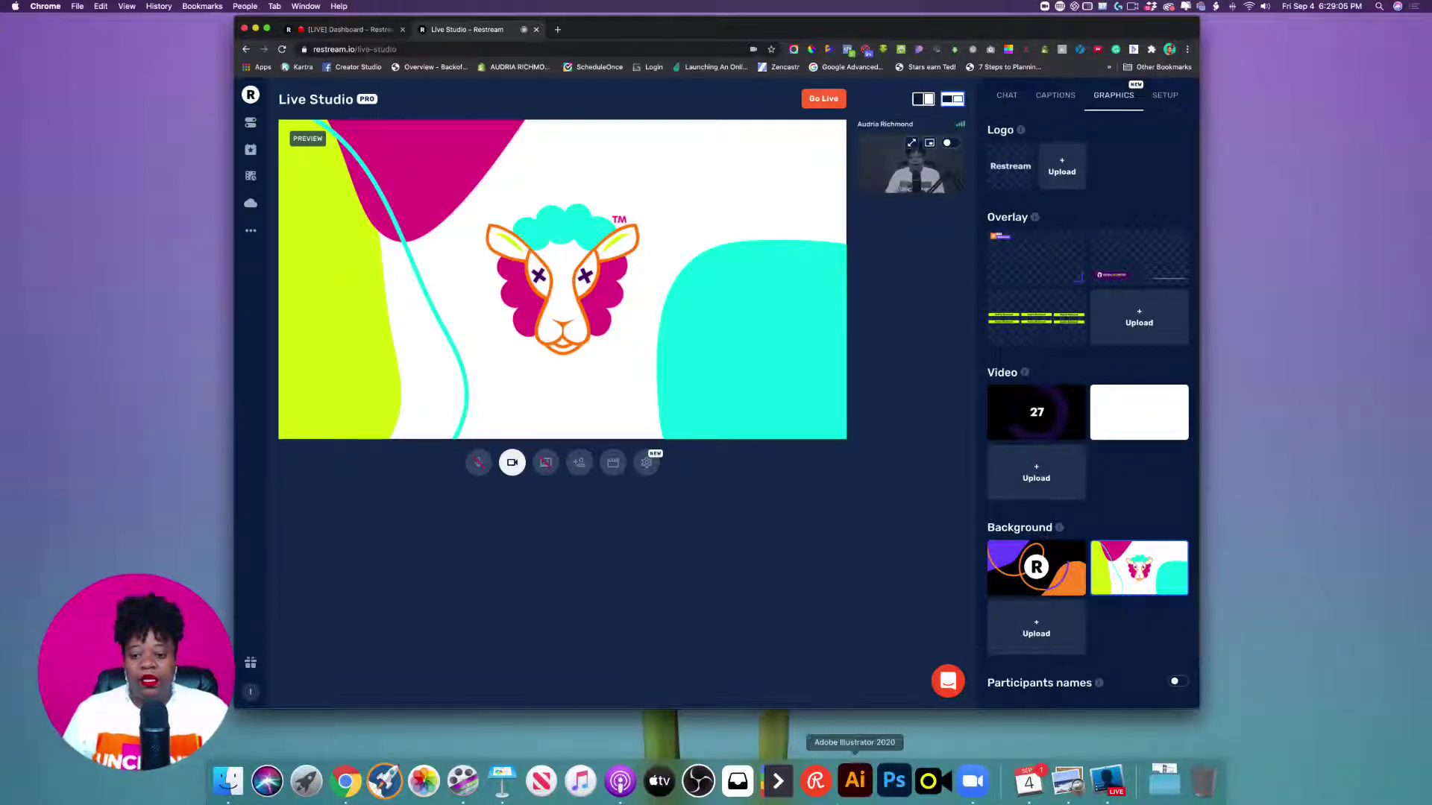
{"action": "left_click", "coordinate": [1108, 781]}
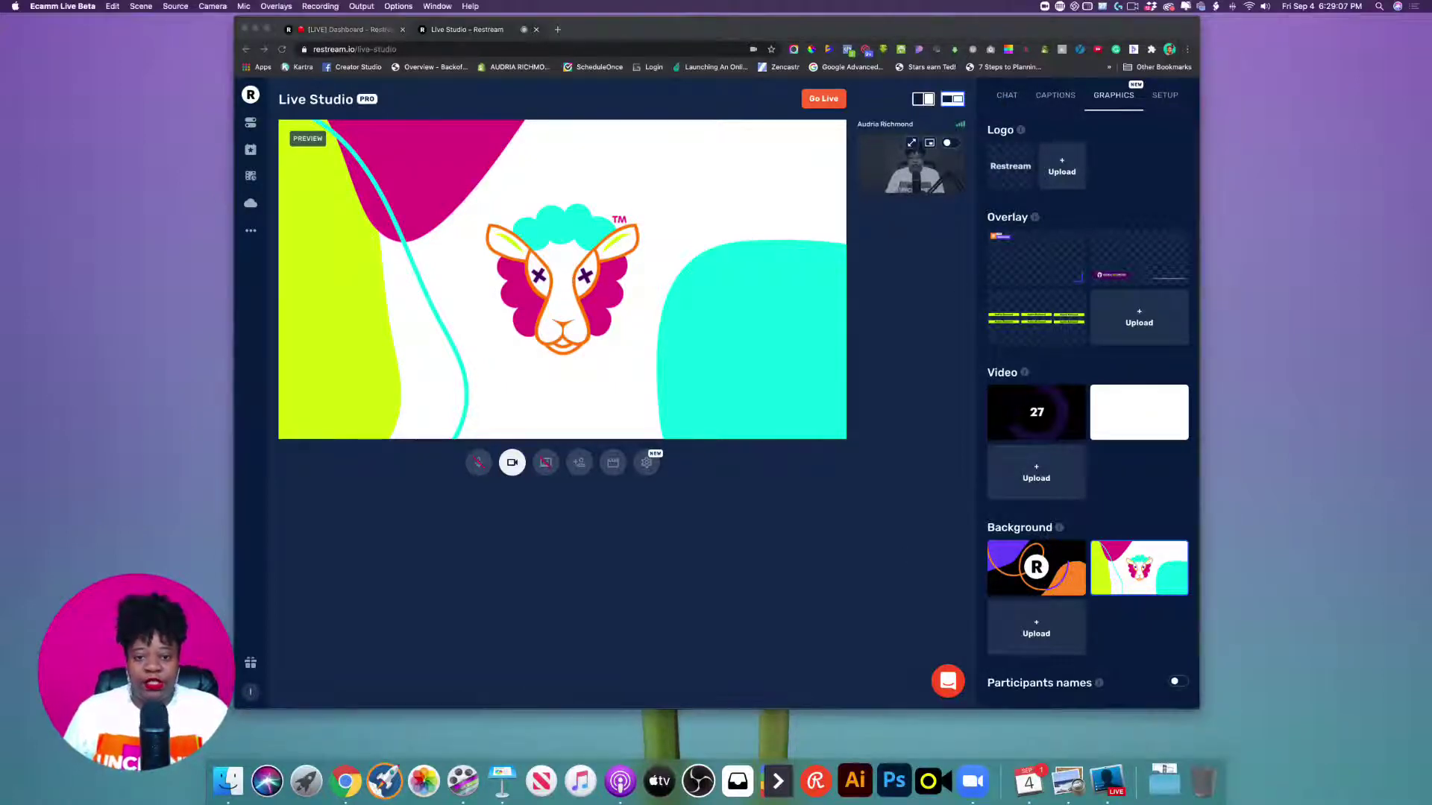
{"action": "left_click", "coordinate": [830, 448]}
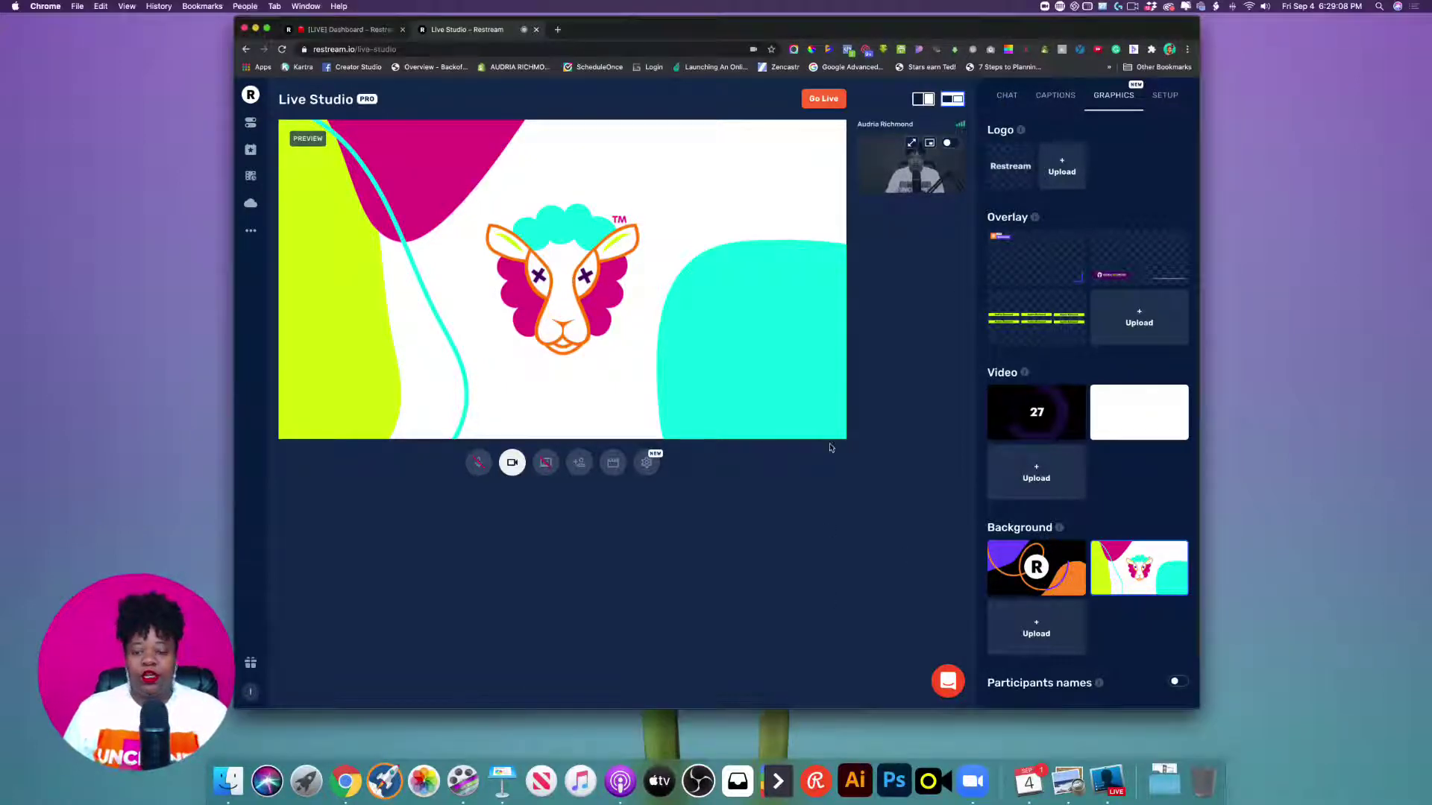
{"action": "left_click", "coordinate": [950, 143]}
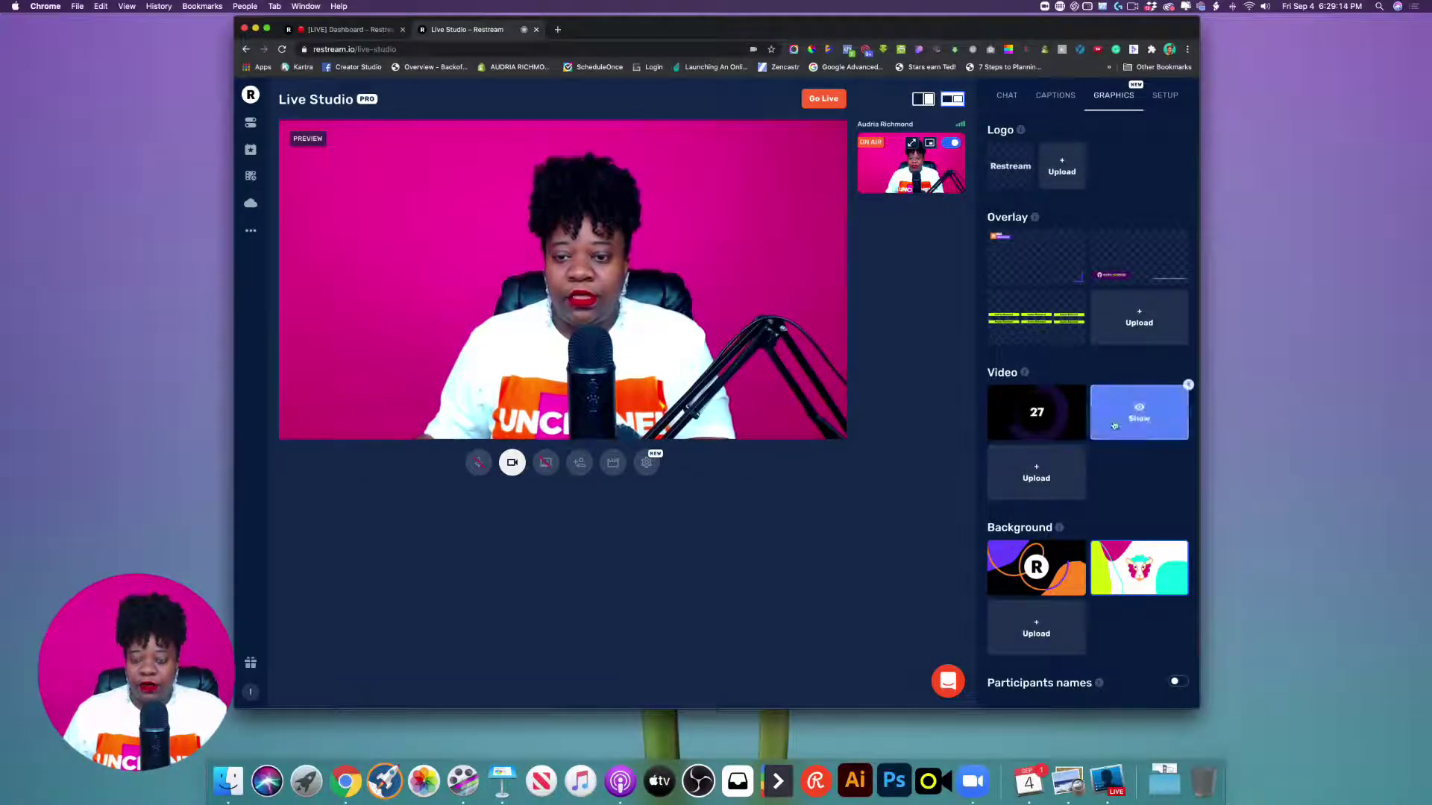
- Preview the overlay with the presenter's name banner and website handle on the camera feed, and hide it again
{"action": "left_click", "coordinate": [1144, 259]}
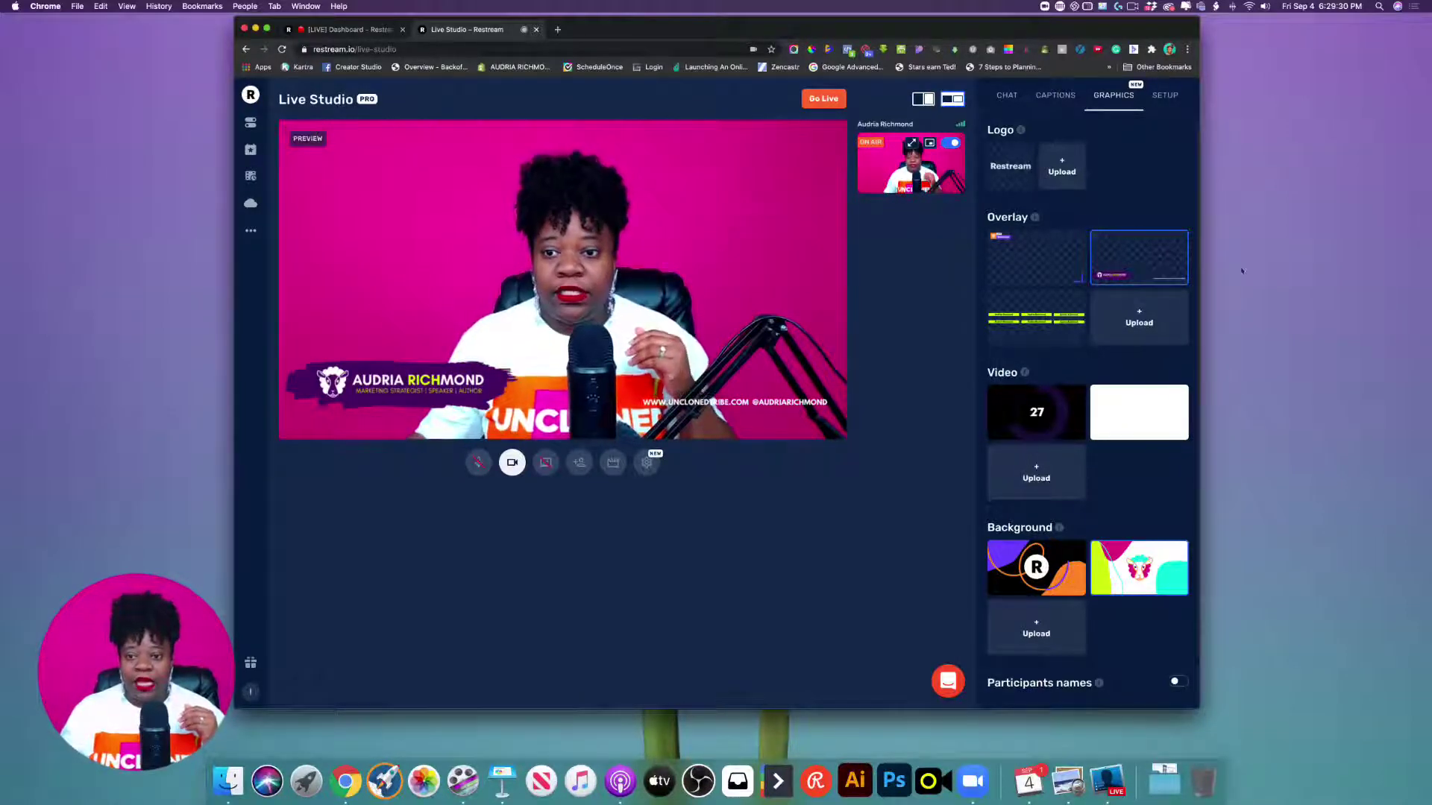
{"action": "left_click", "coordinate": [1140, 257]}
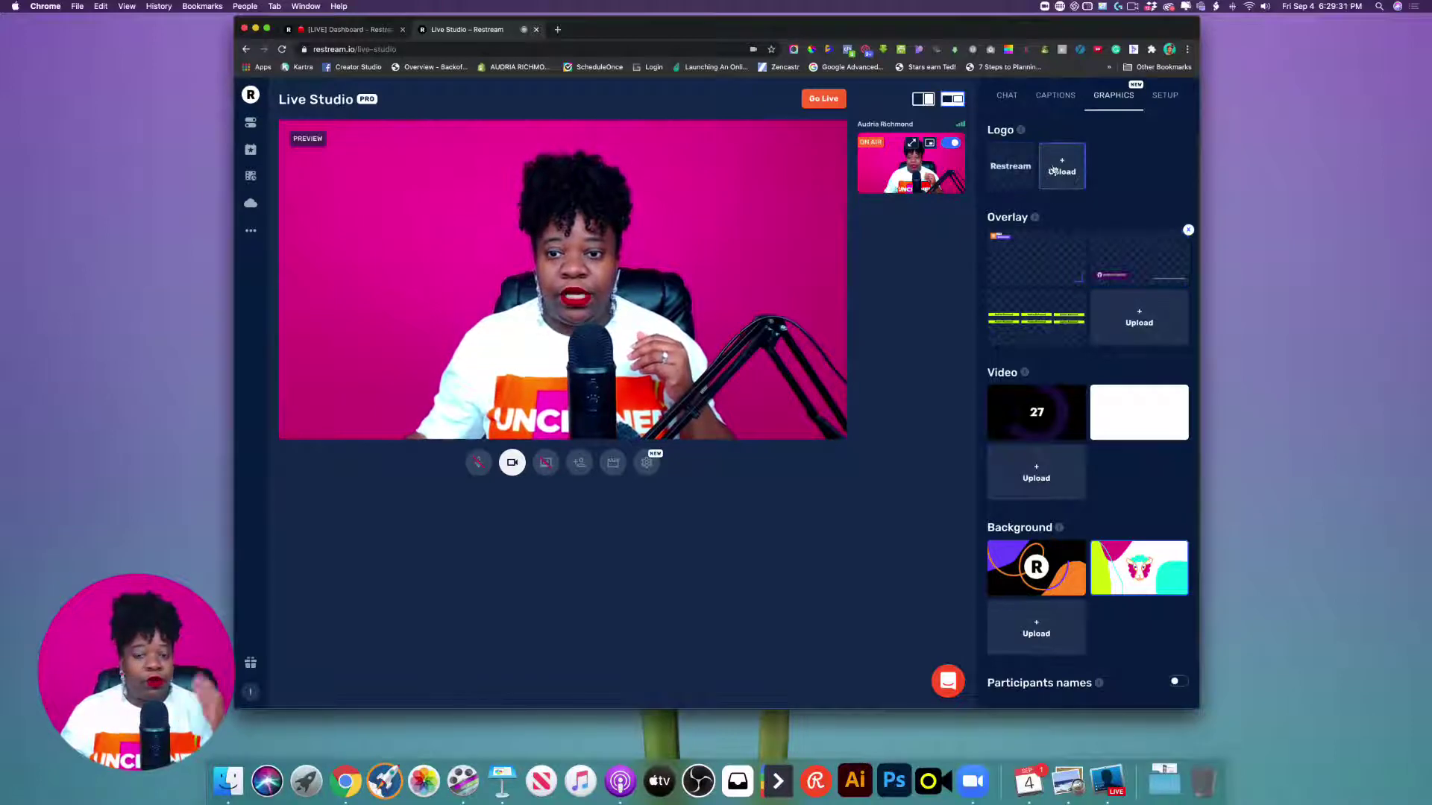
- Enter "How to Make Money in 2021" as the stream title in the Live Studio setup
{"action": "mouse_move", "coordinate": [1109, 234]}
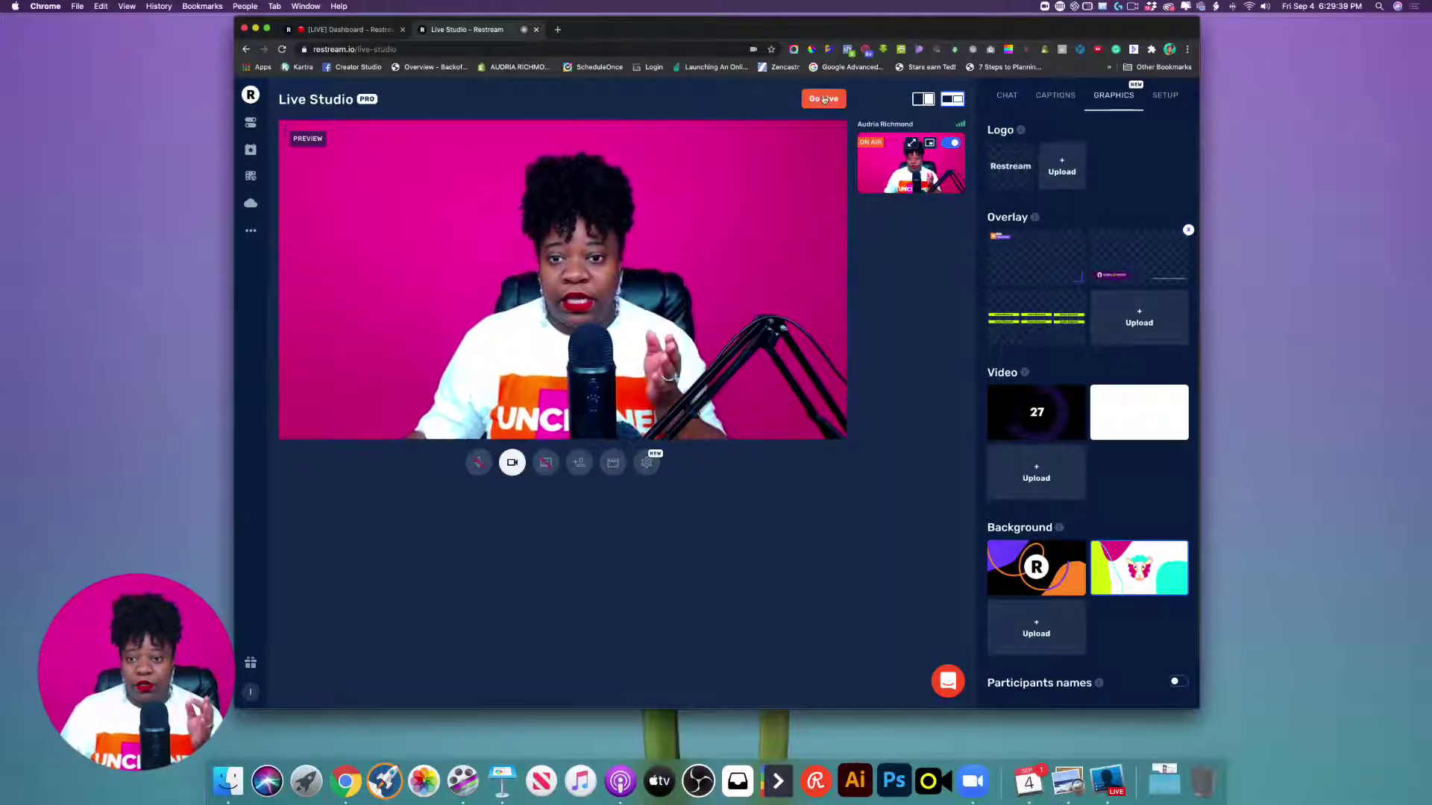
{"action": "left_click", "coordinate": [1155, 96]}
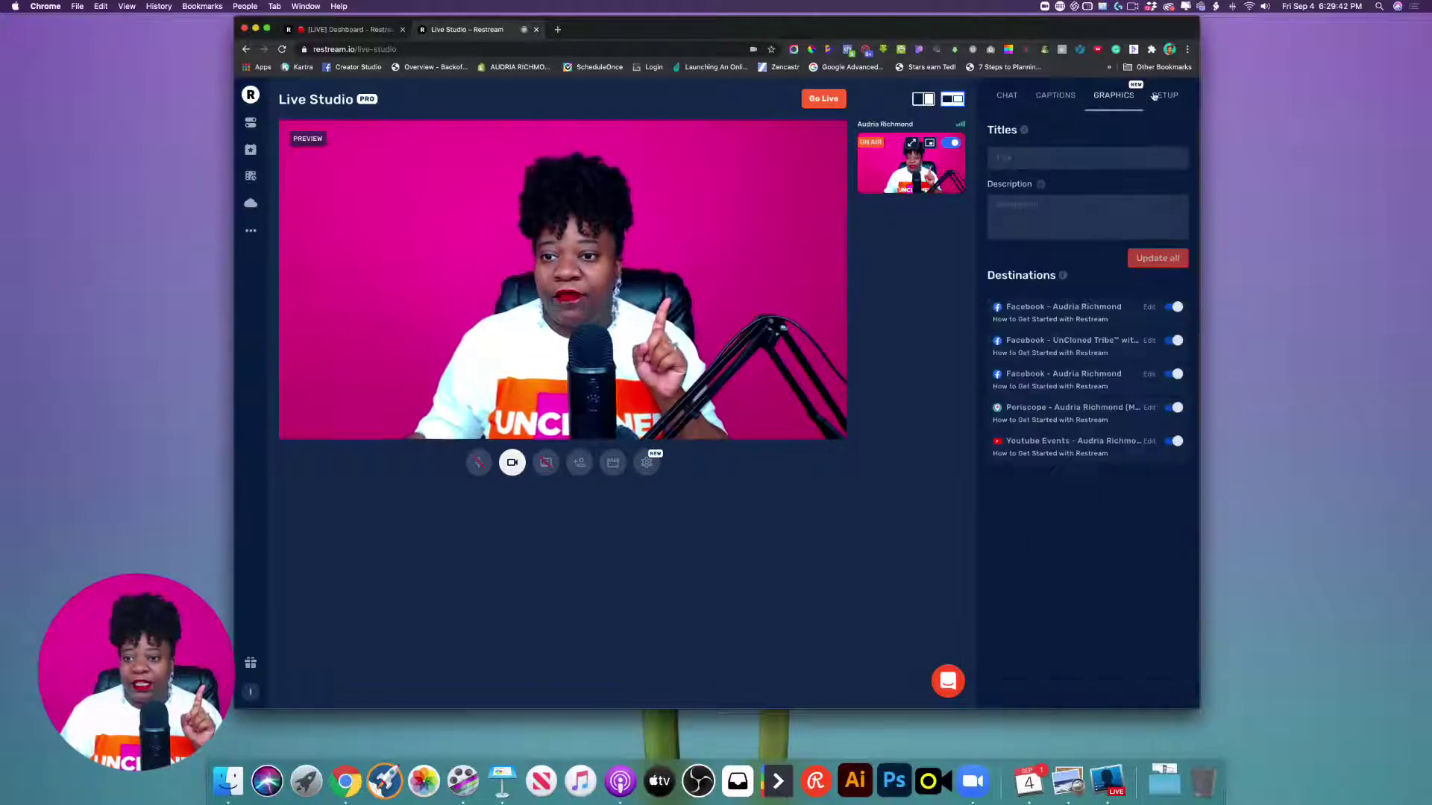
{"action": "left_click", "coordinate": [1042, 158]}
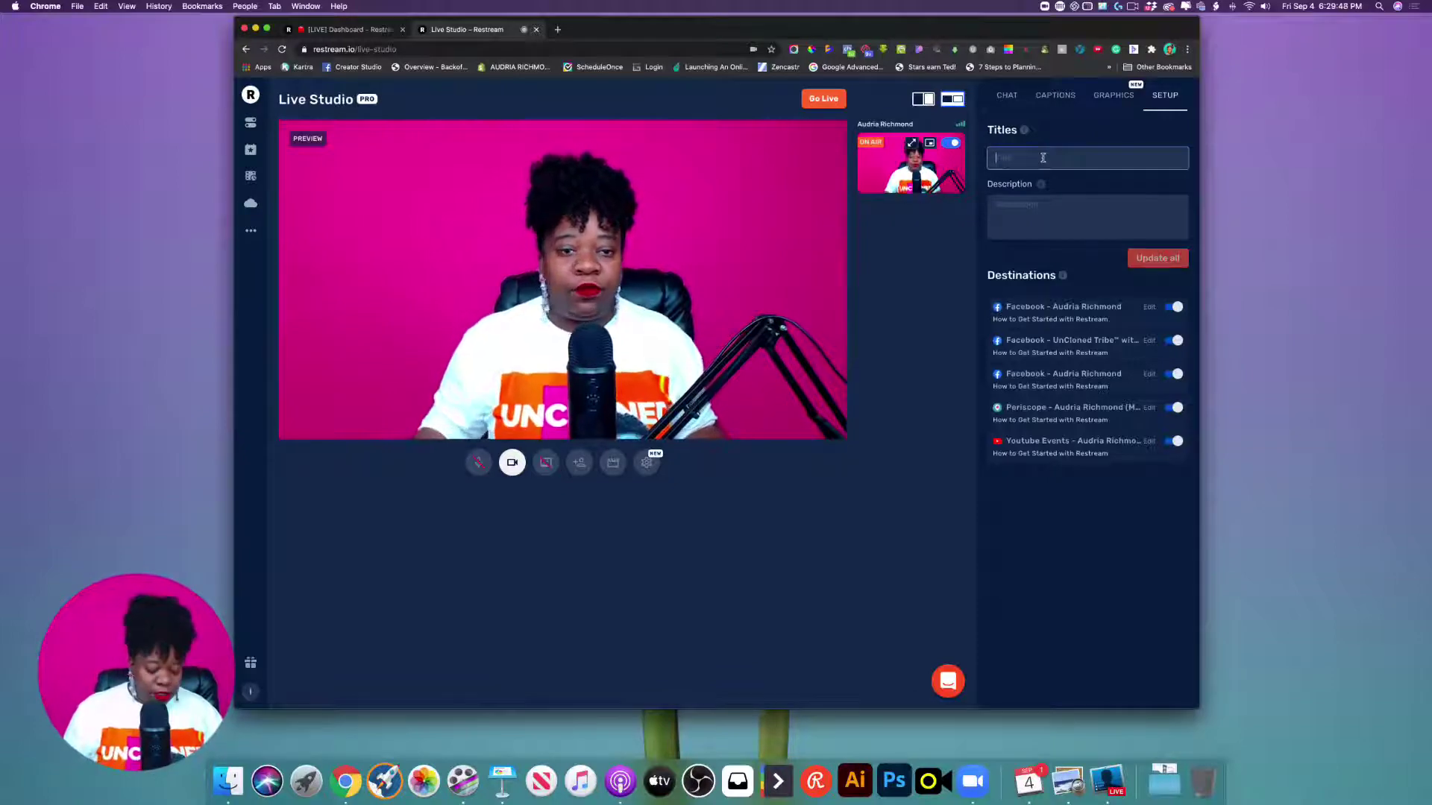
{"action": "type", "text": "How to Make"}
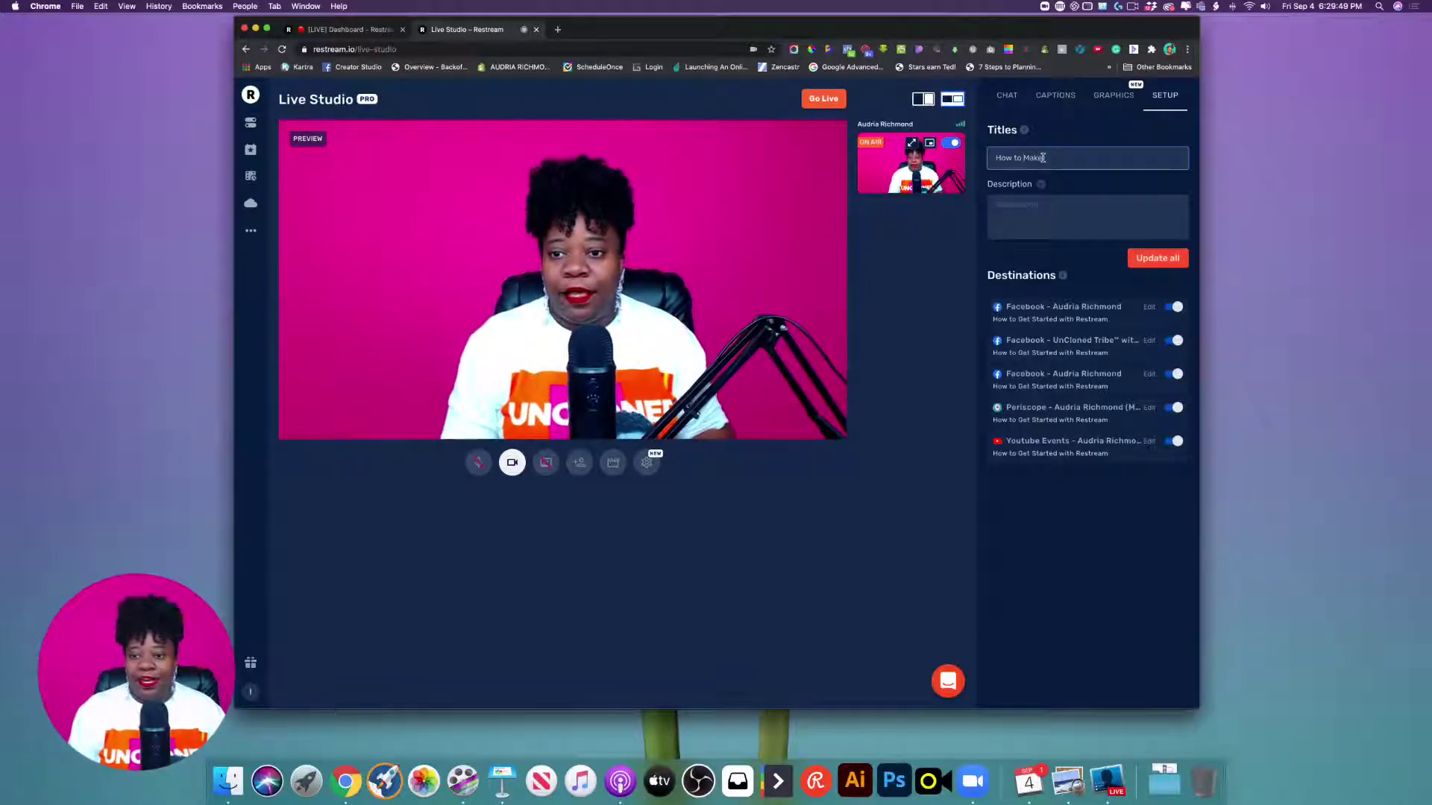
{"action": "type", "text": " Money"}
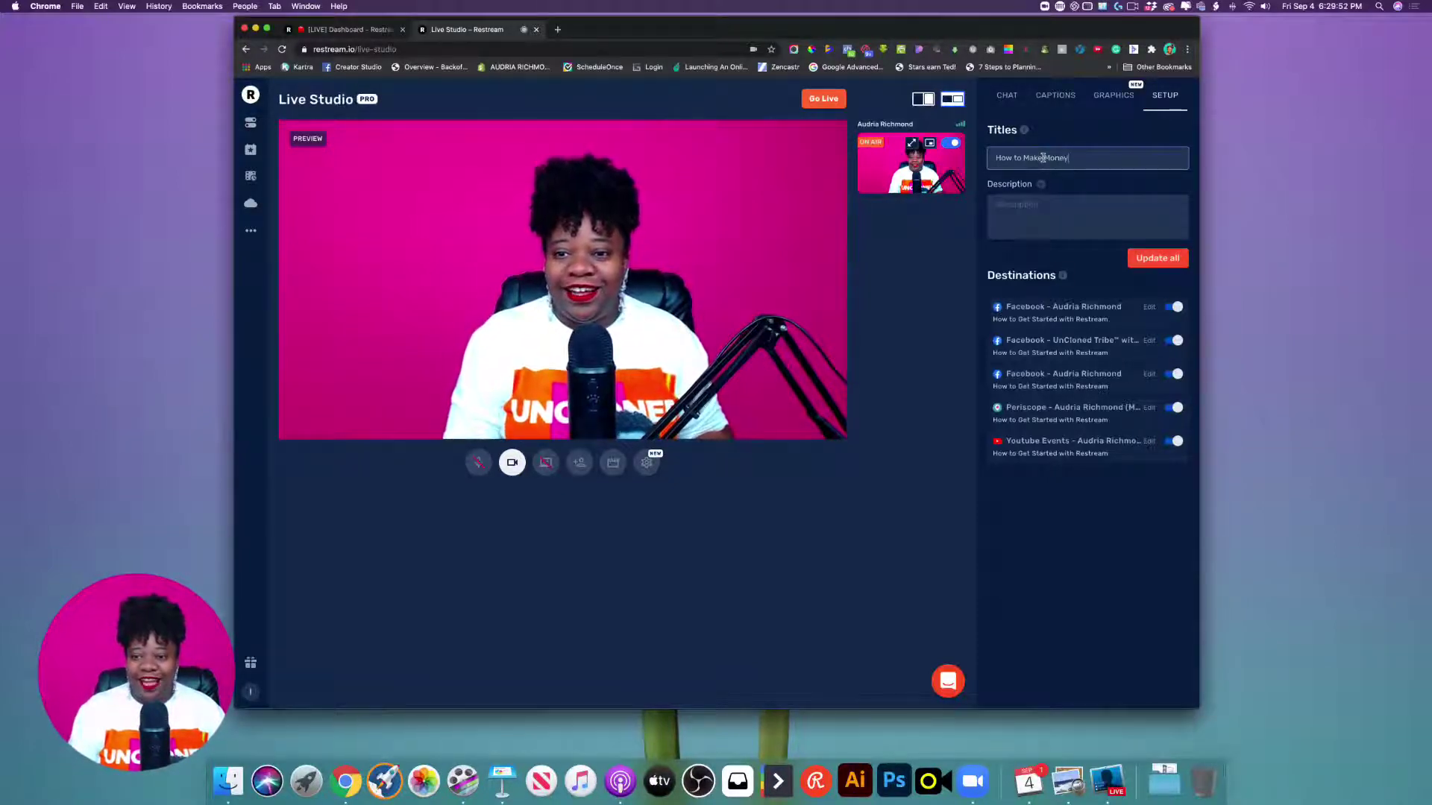
{"action": "type", "text": " in 20"}
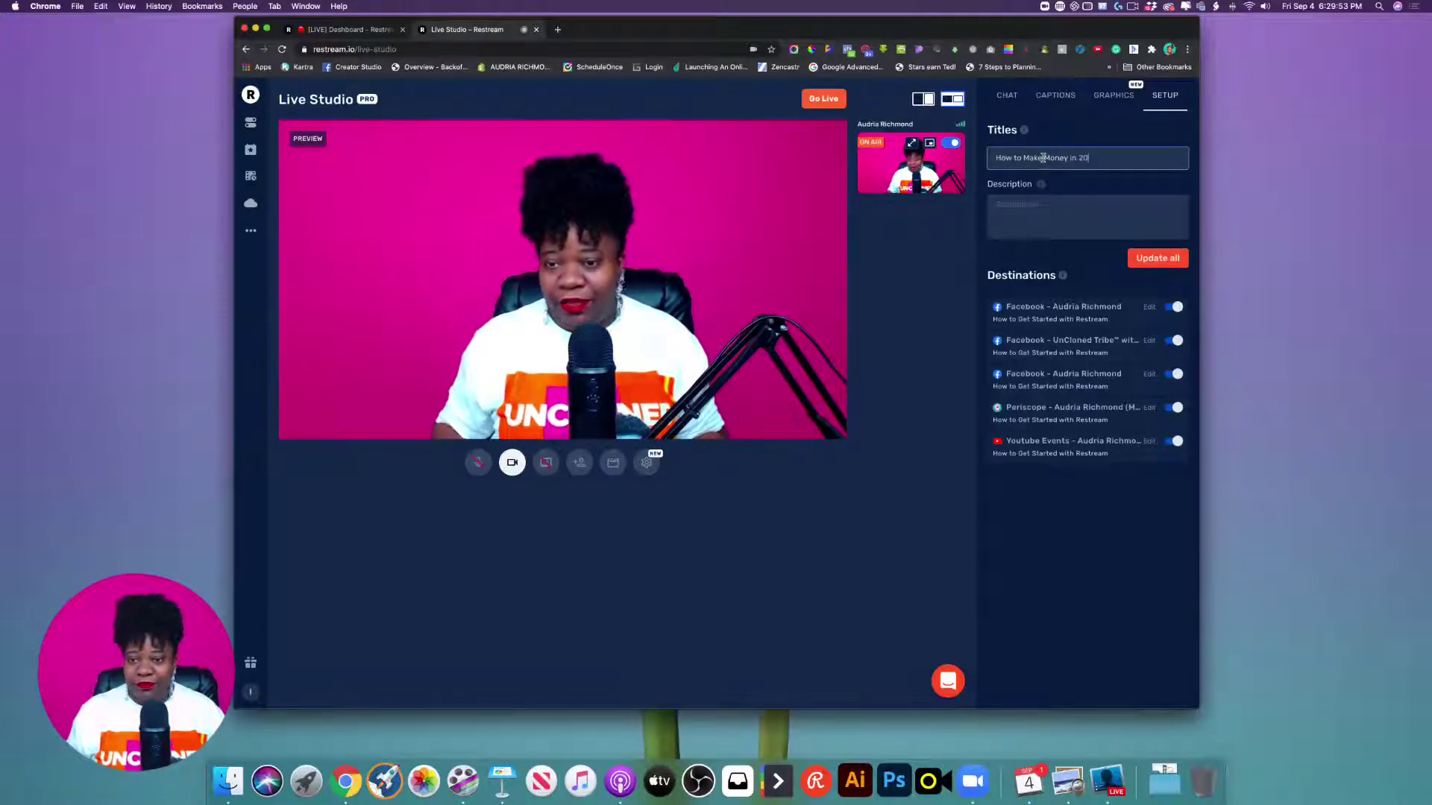
{"action": "type", "text": "21"}
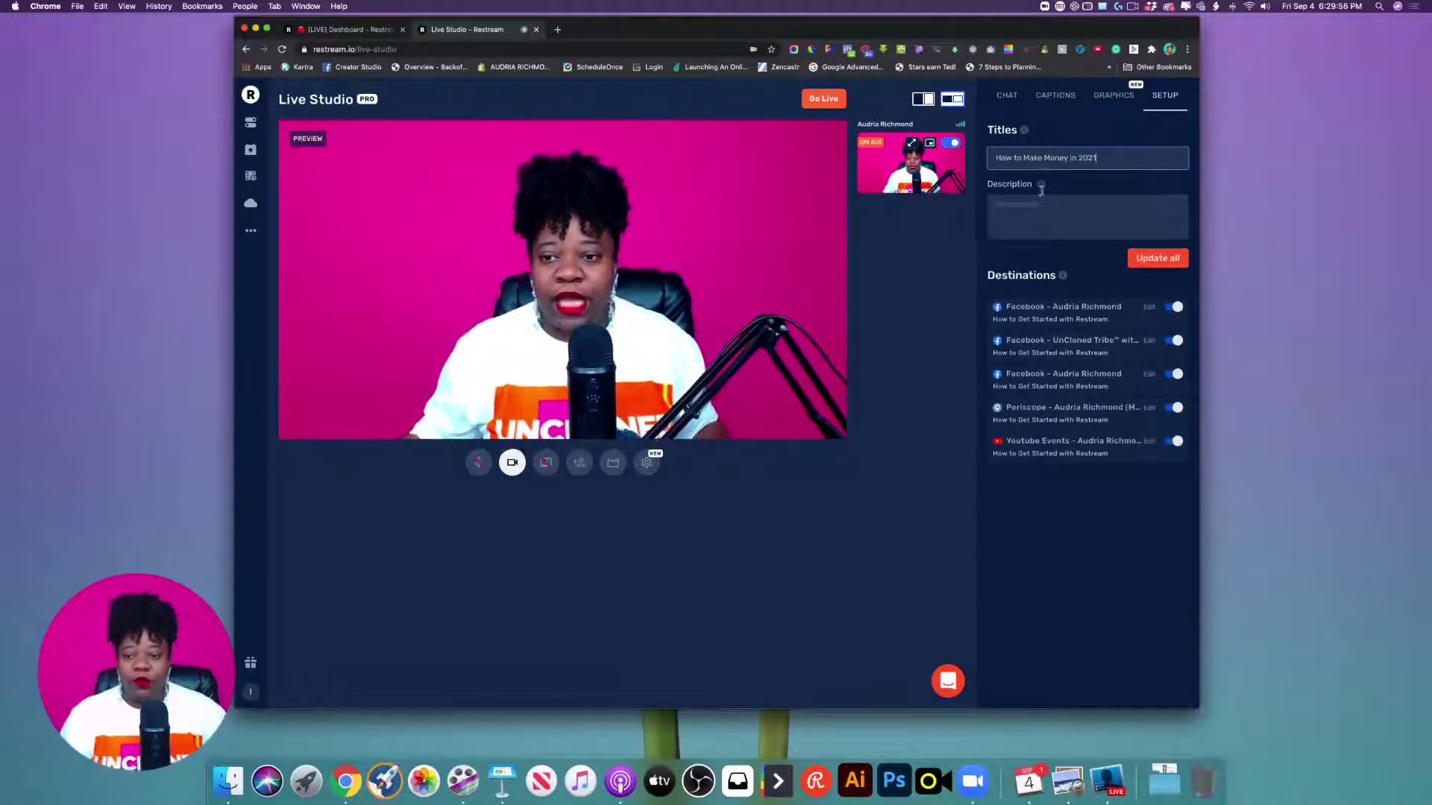
- Enter the presenter's website address as the stream description and apply the title and description to all destinations
{"action": "left_click", "coordinate": [1083, 202]}
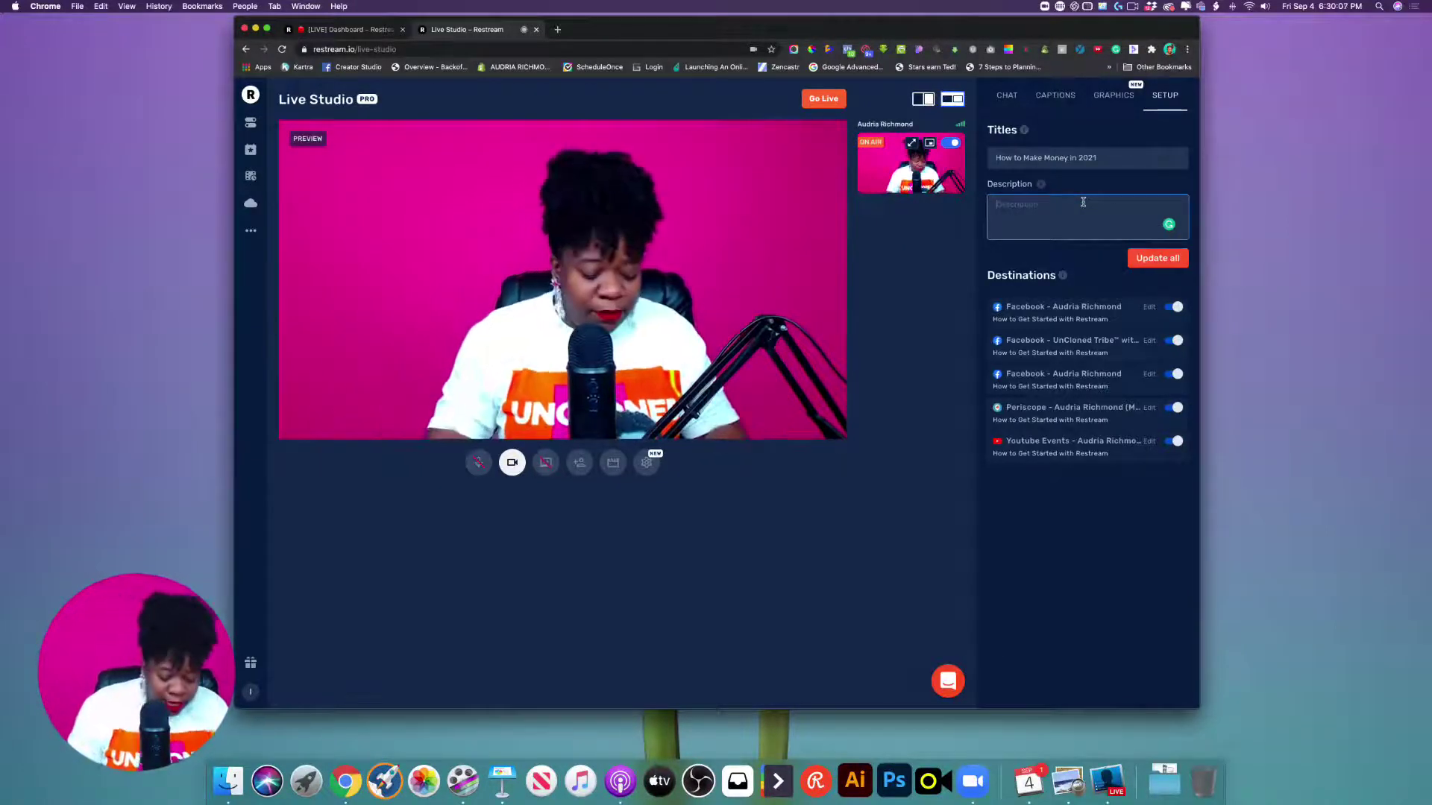
{"action": "type", "text": "www.audriaric"}
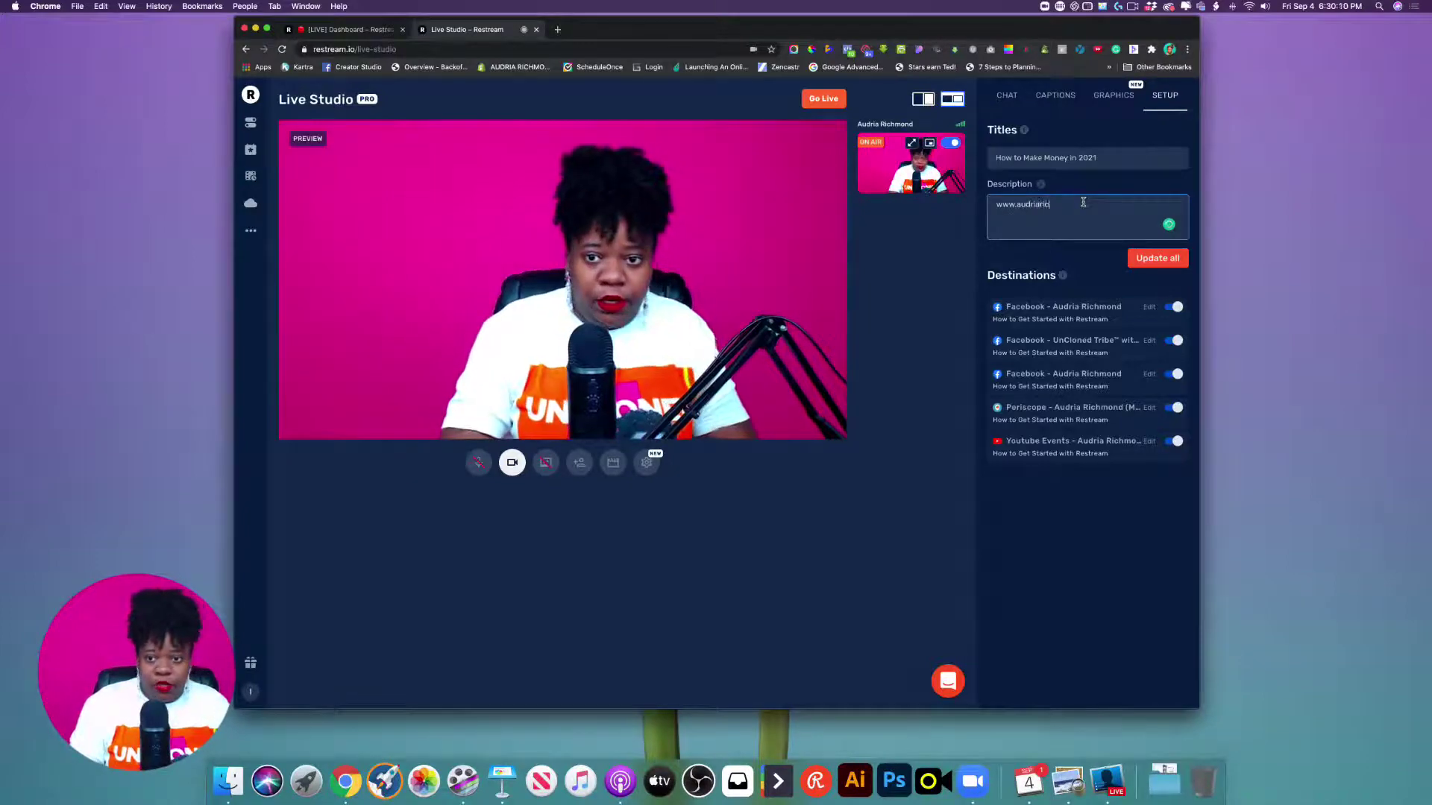
{"action": "type", "text": "hmond."}
{"action": "key", "text": "super+a"}
{"action": "type", "text": "ww"}
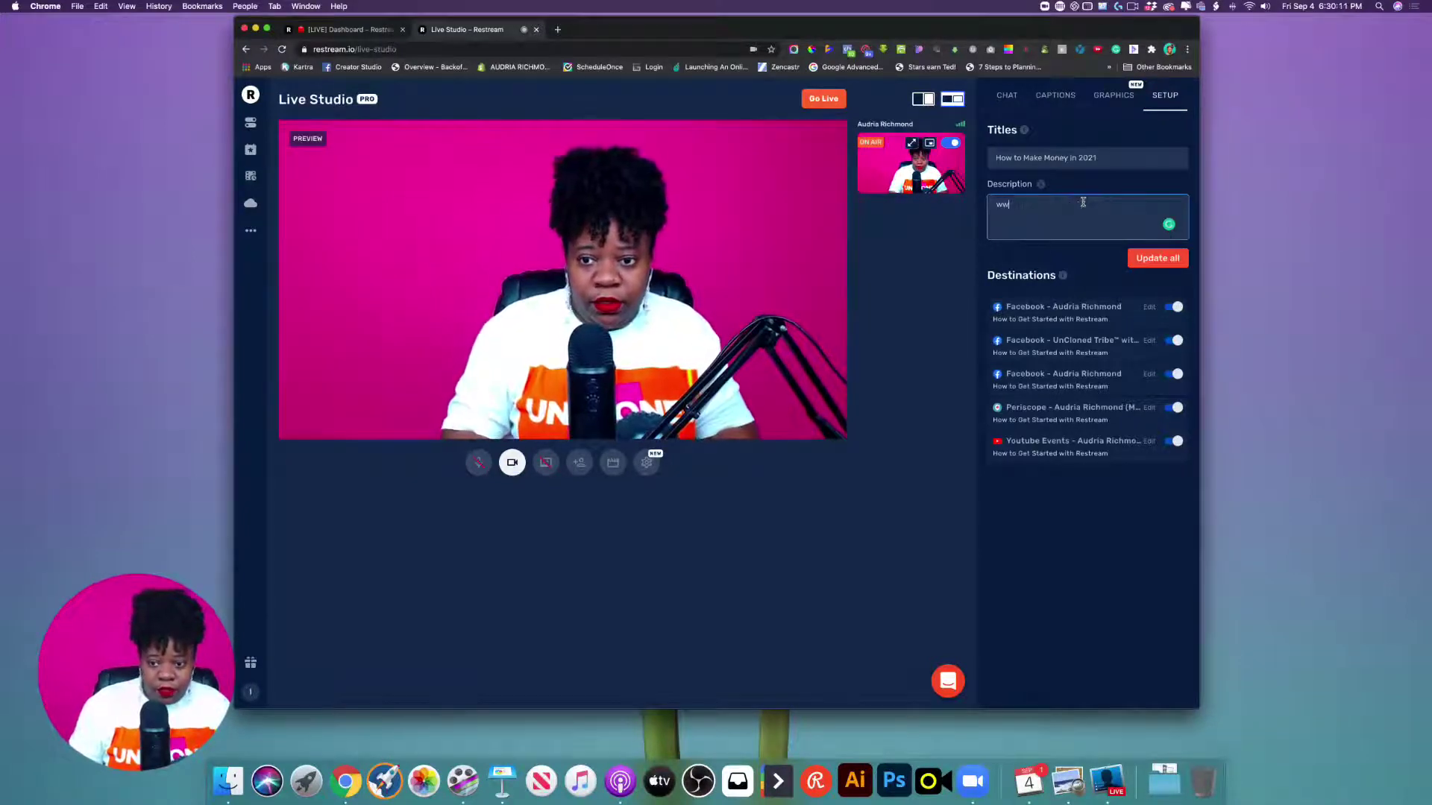
{"action": "type", "text": "w.audria"}
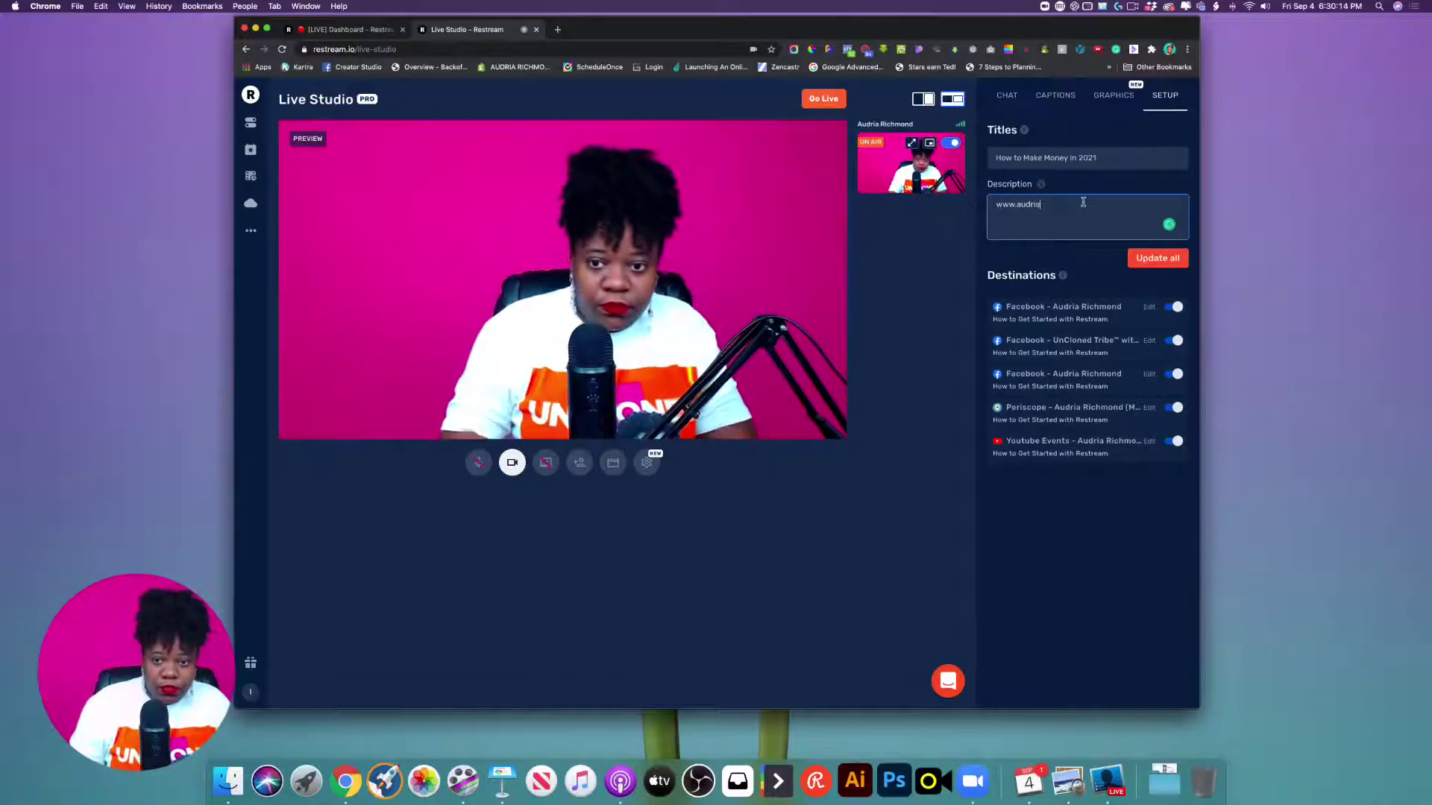
{"action": "type", "text": "richmond.com"}
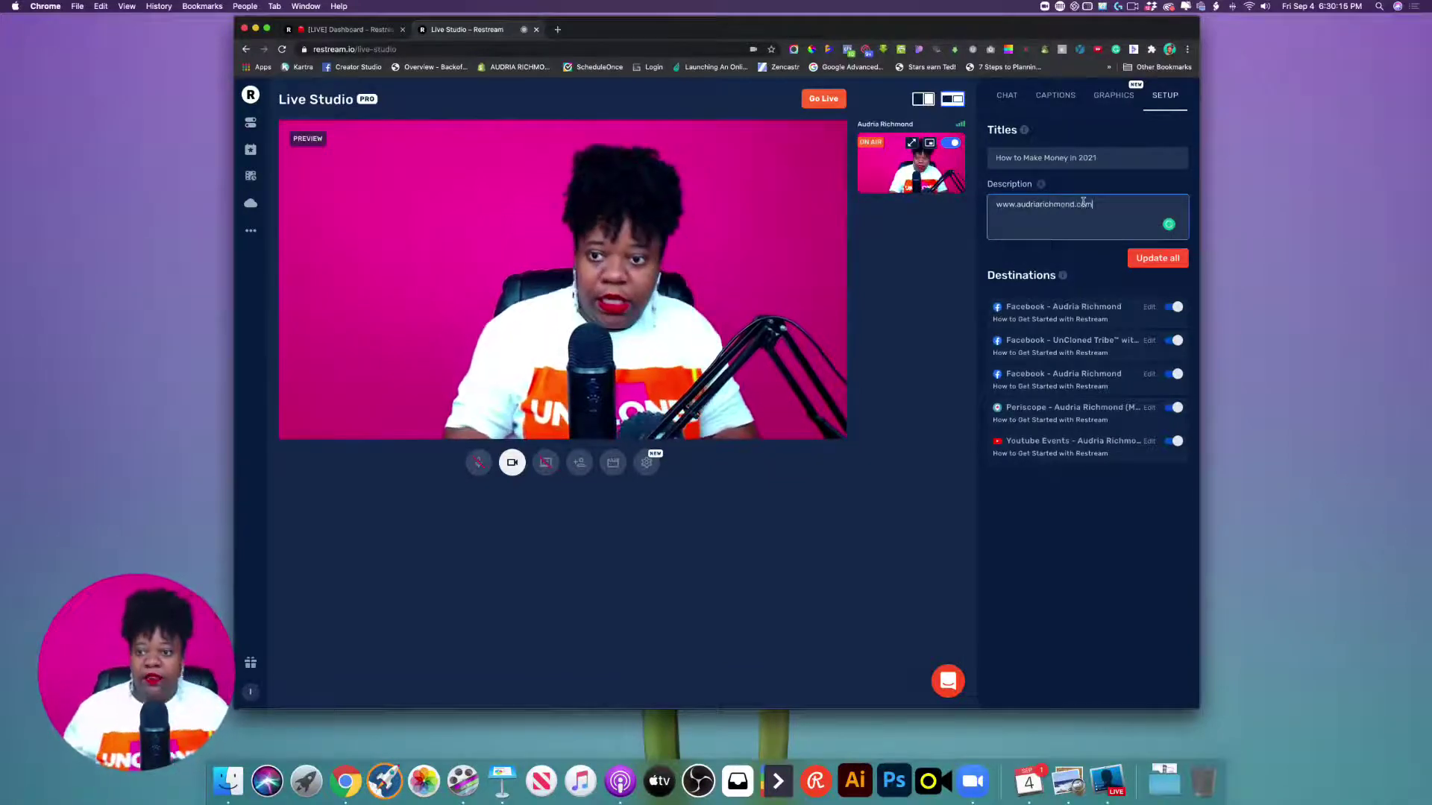
{"action": "left_click", "coordinate": [1157, 258]}
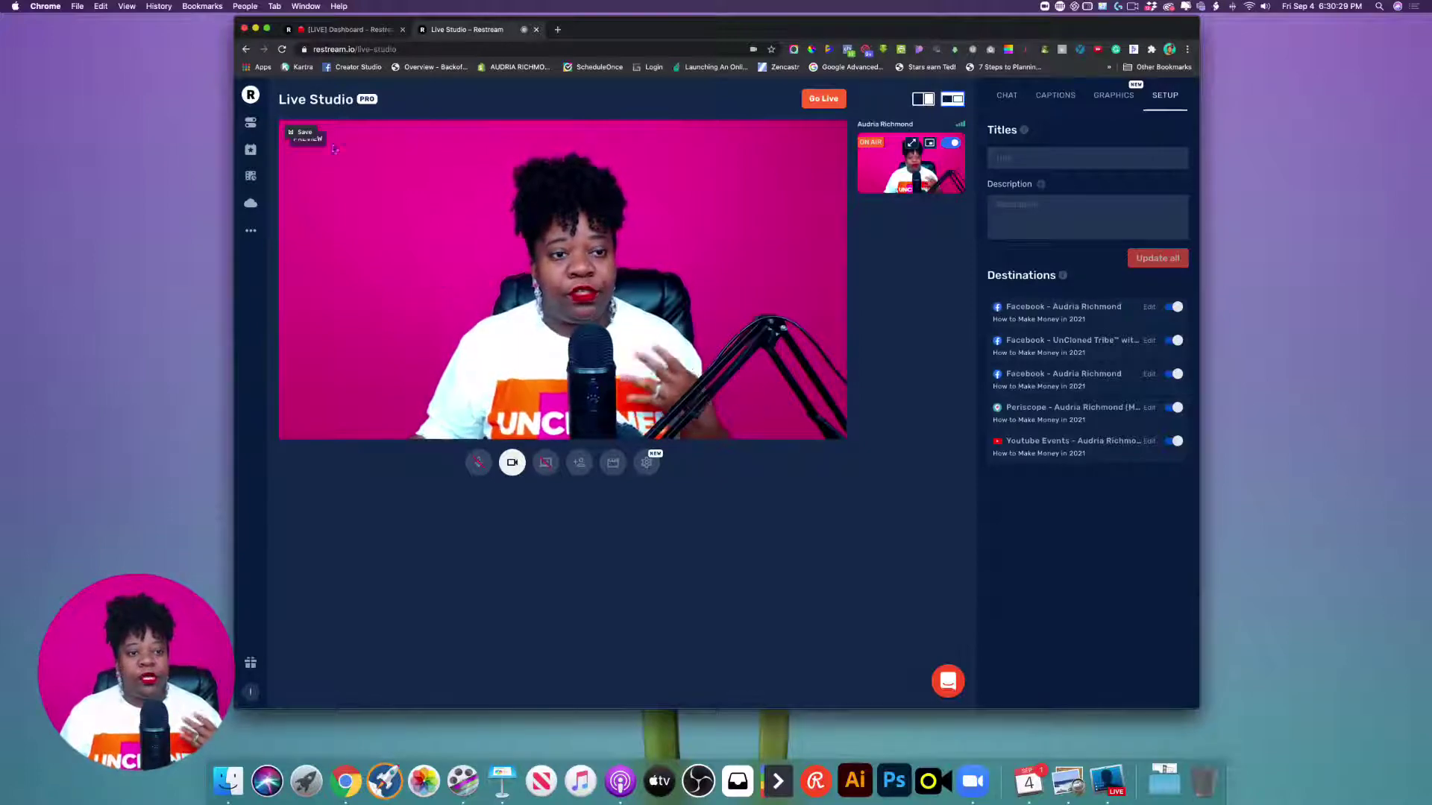
- Return to the destinations dashboard, look through the services available for a new channel, and close the list without adding one
{"action": "left_click", "coordinate": [251, 122]}
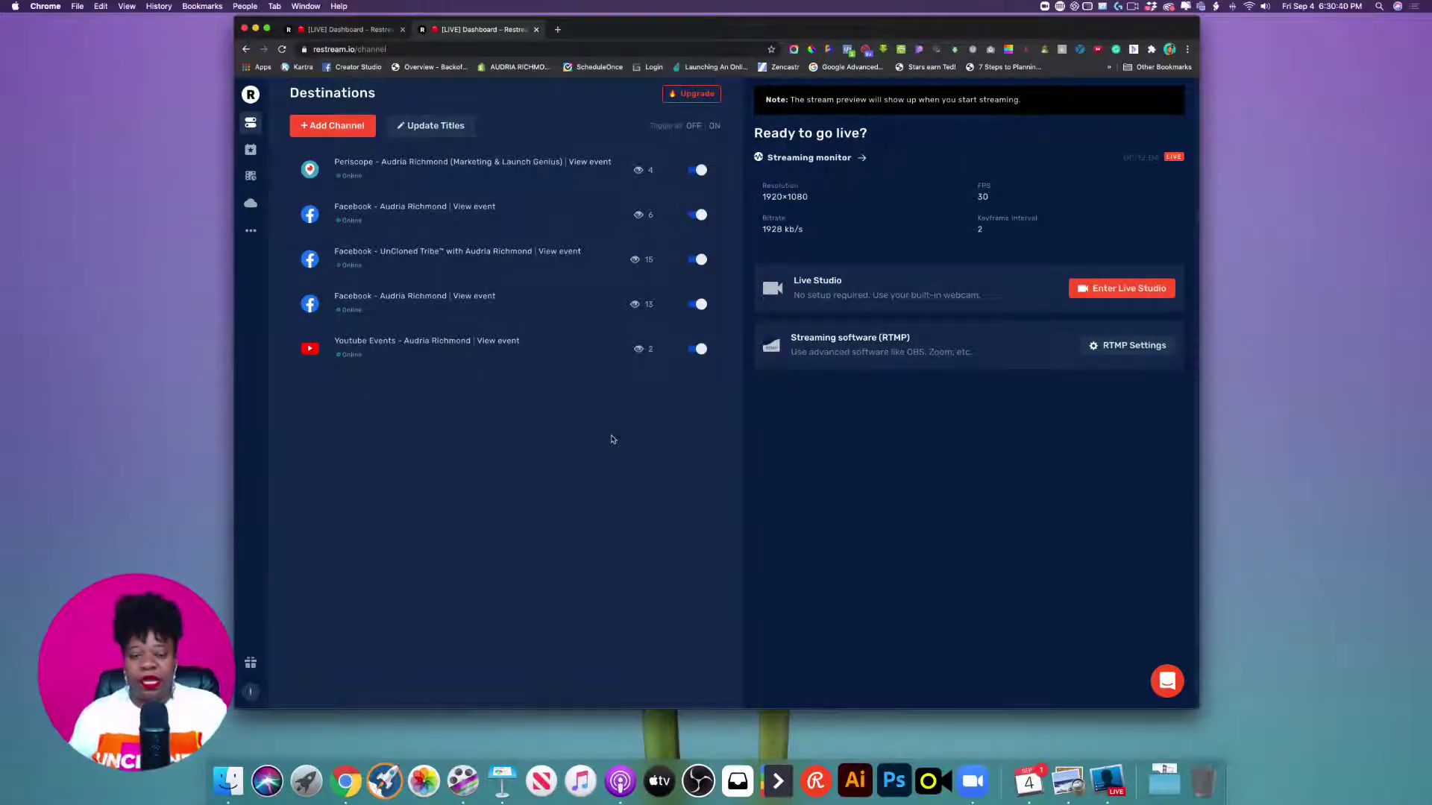
{"action": "left_click", "coordinate": [351, 126]}
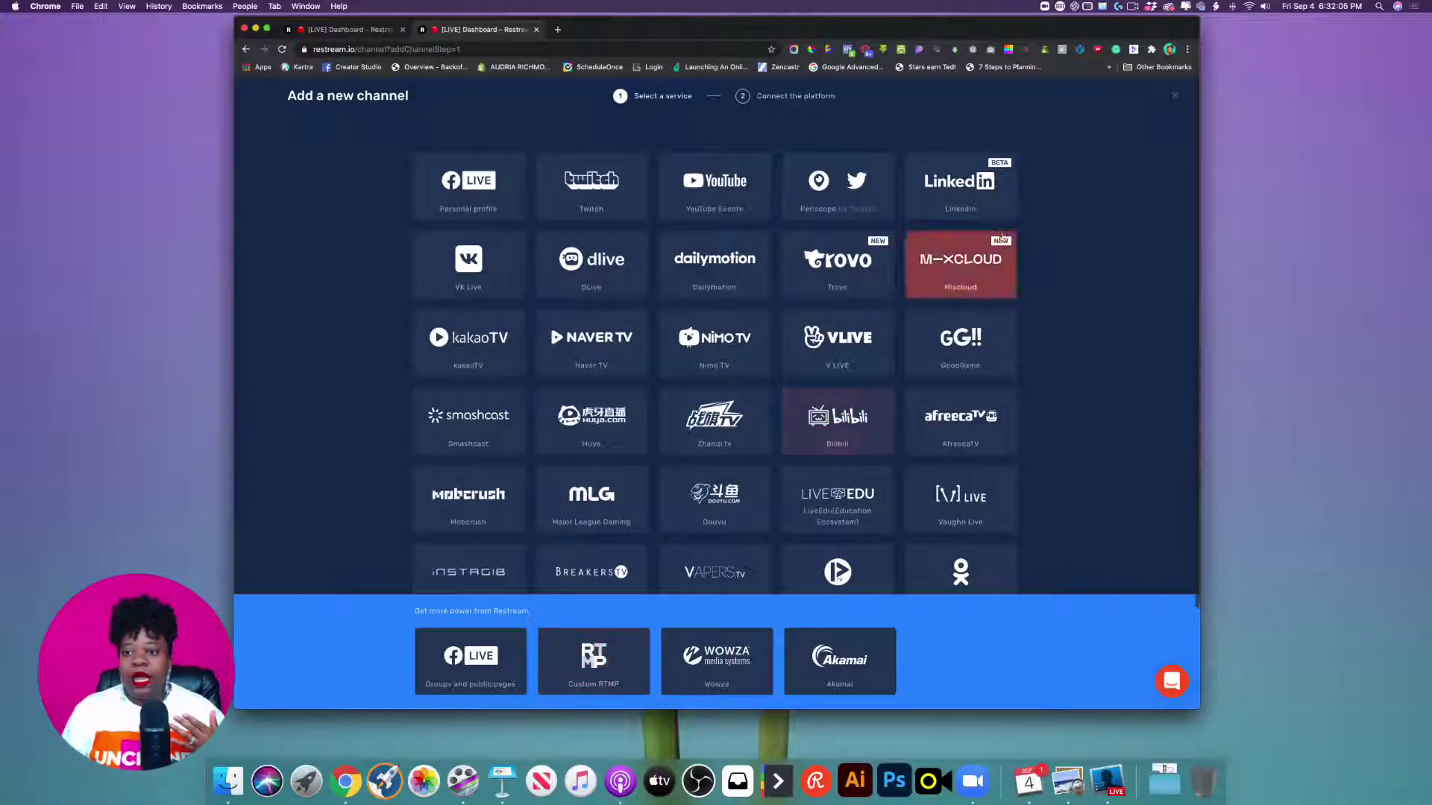
{"action": "left_click", "coordinate": [1175, 95]}
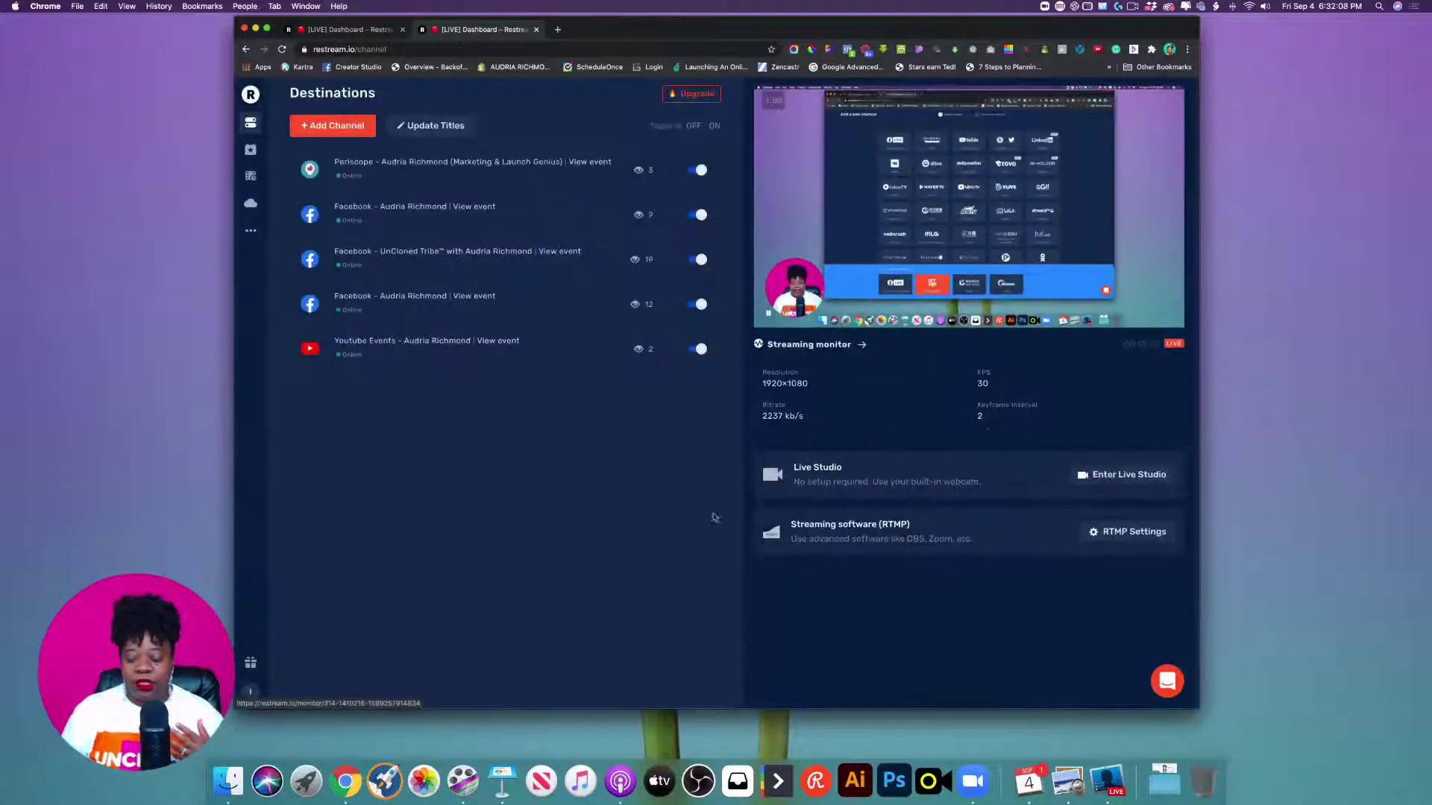